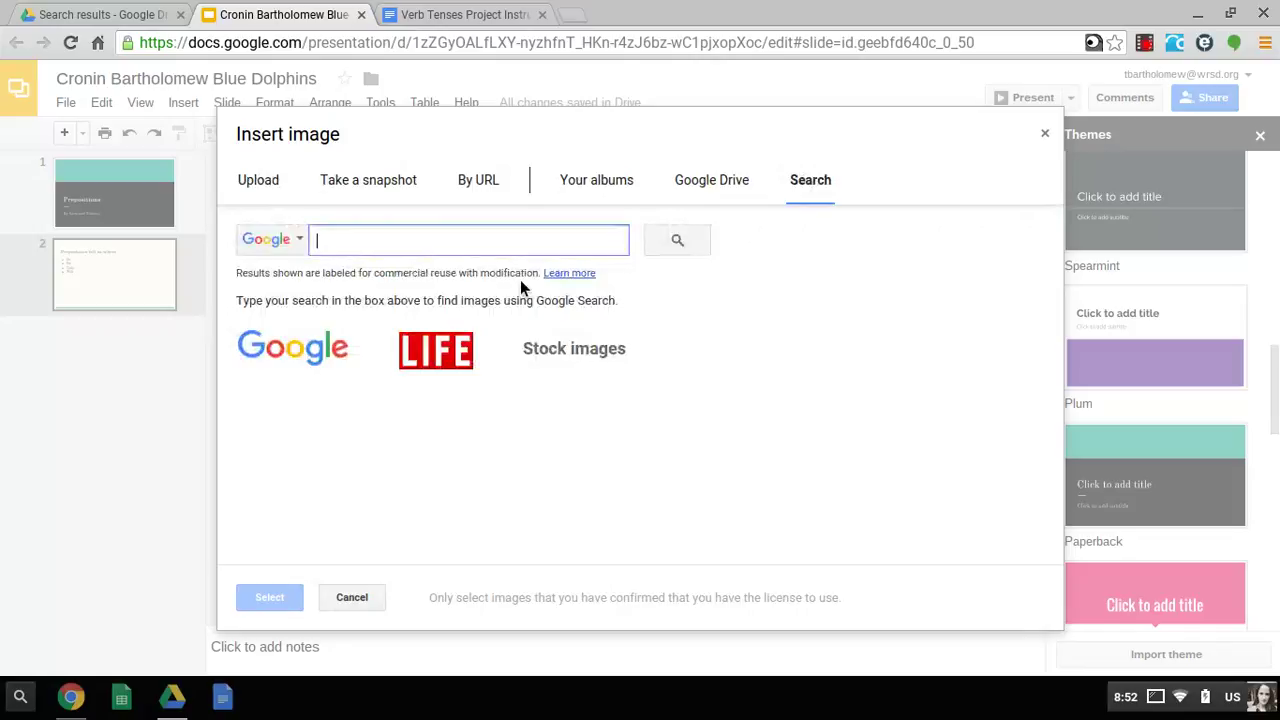
Search Google images for 'on the cat' and insert the picture of the tabby cat lying in the grass.
type("on the c")
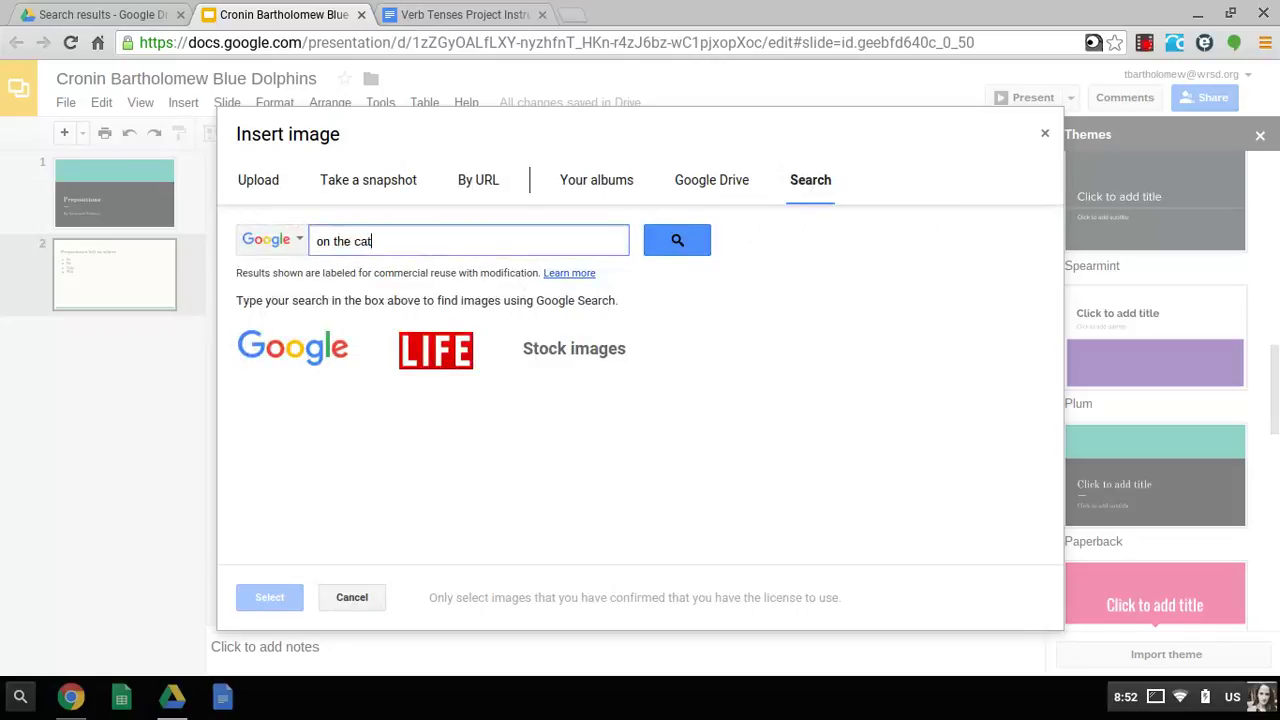
type("at")
key("Return")
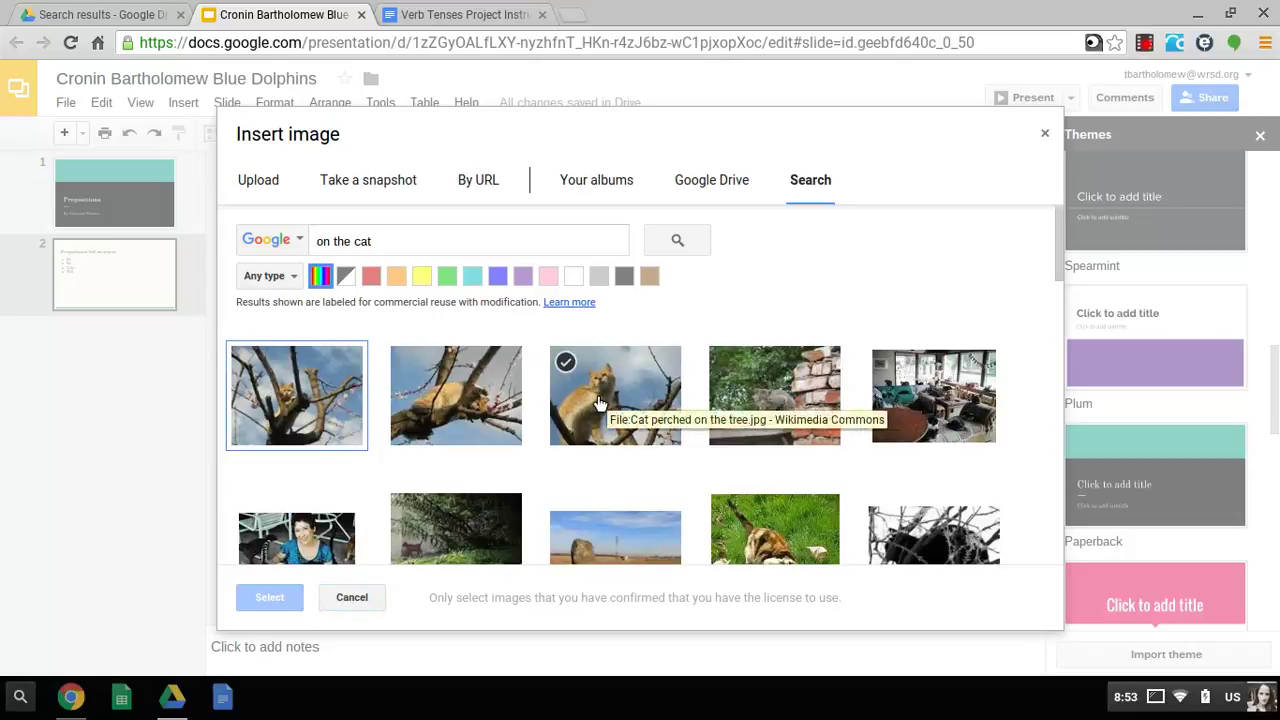
scroll(598, 403, "down", 5)
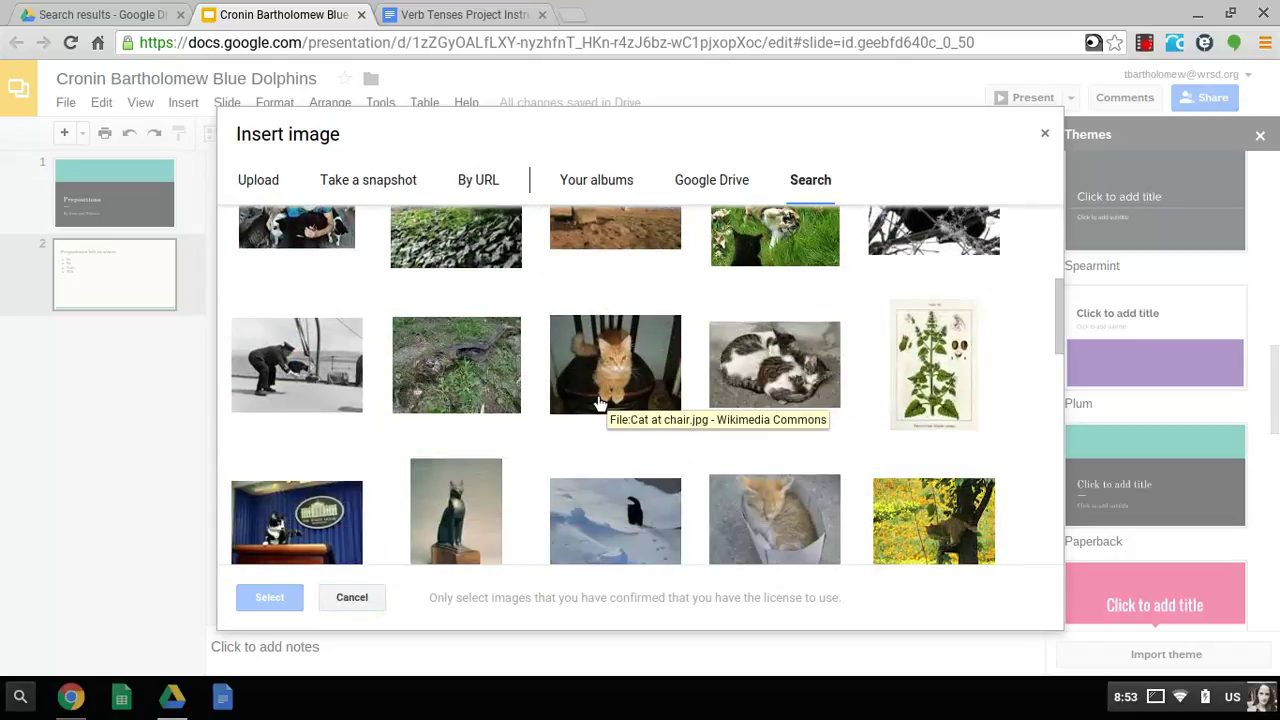
scroll(598, 403, "down", 8)
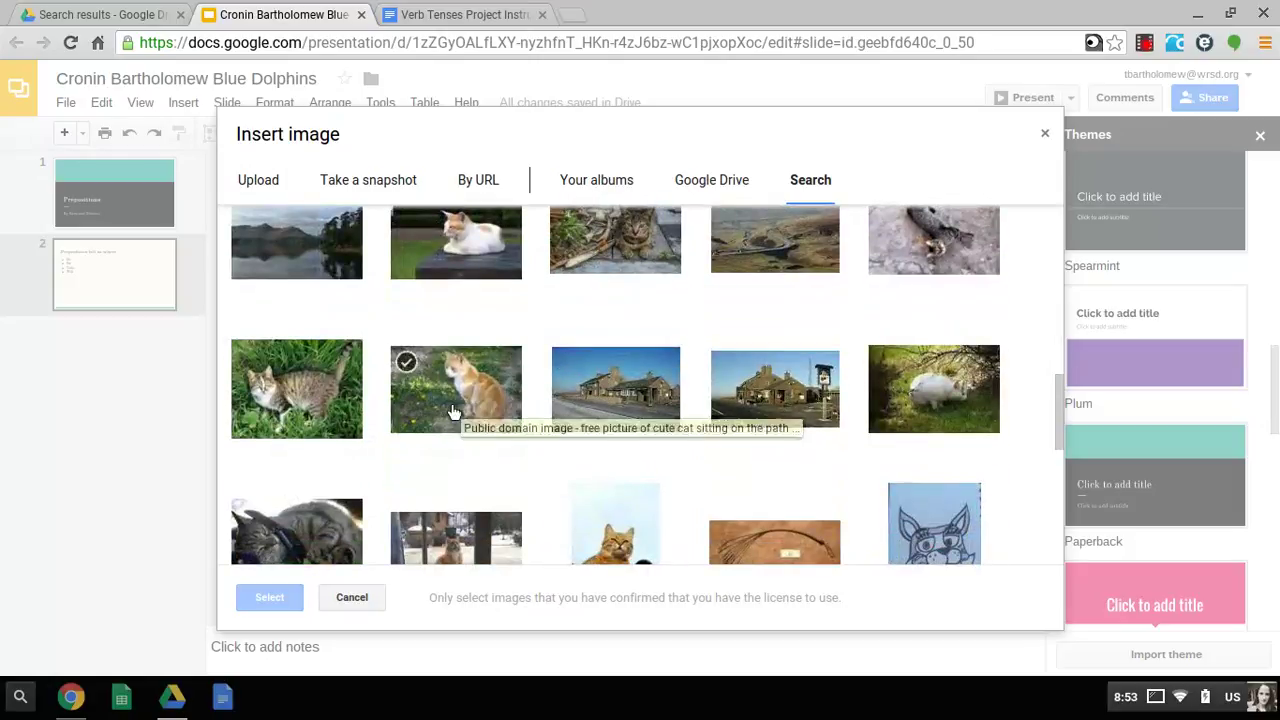
left_click(270, 414)
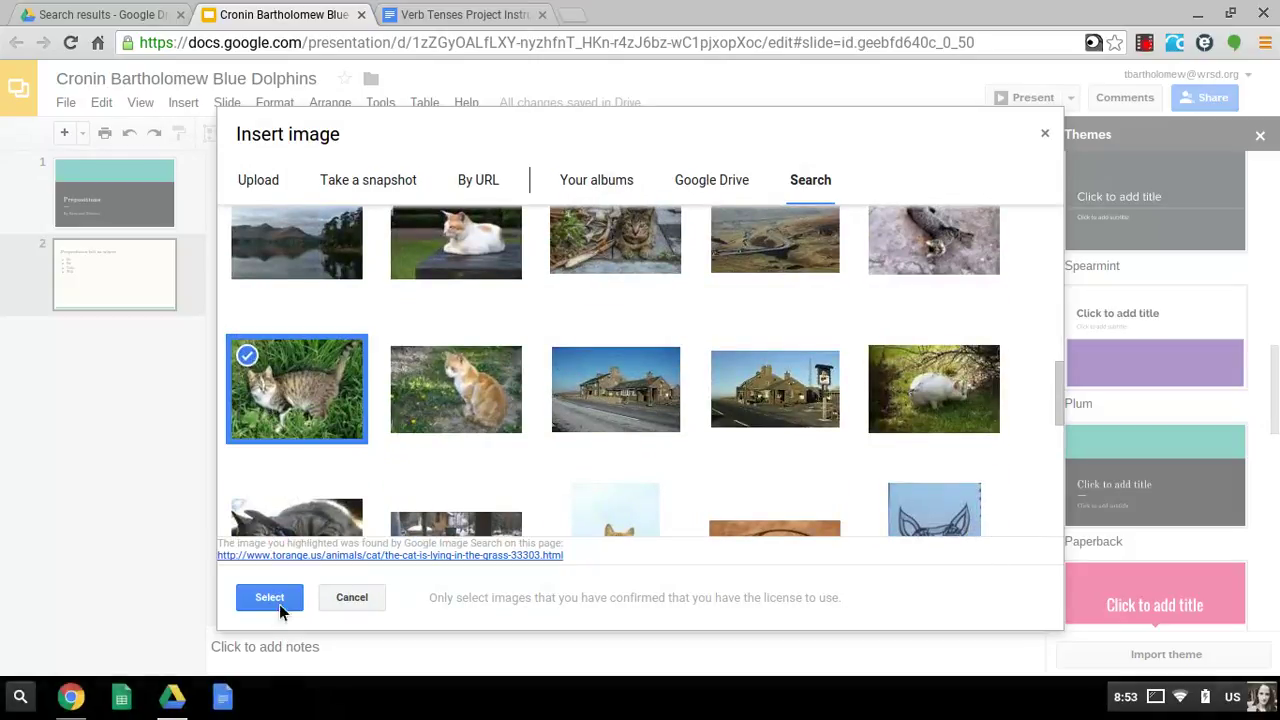
key("Return")
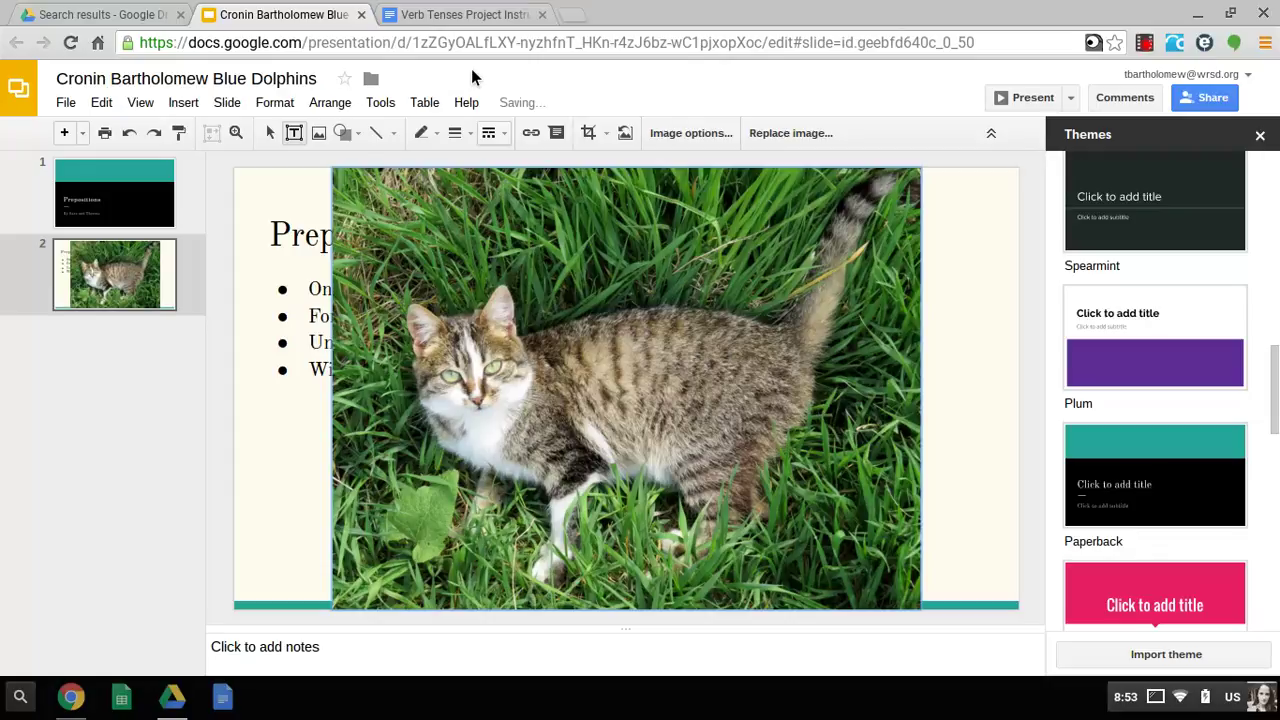
Shrink the cat picture to about half its size and move it beside the bullet list.
left_click(293, 134)
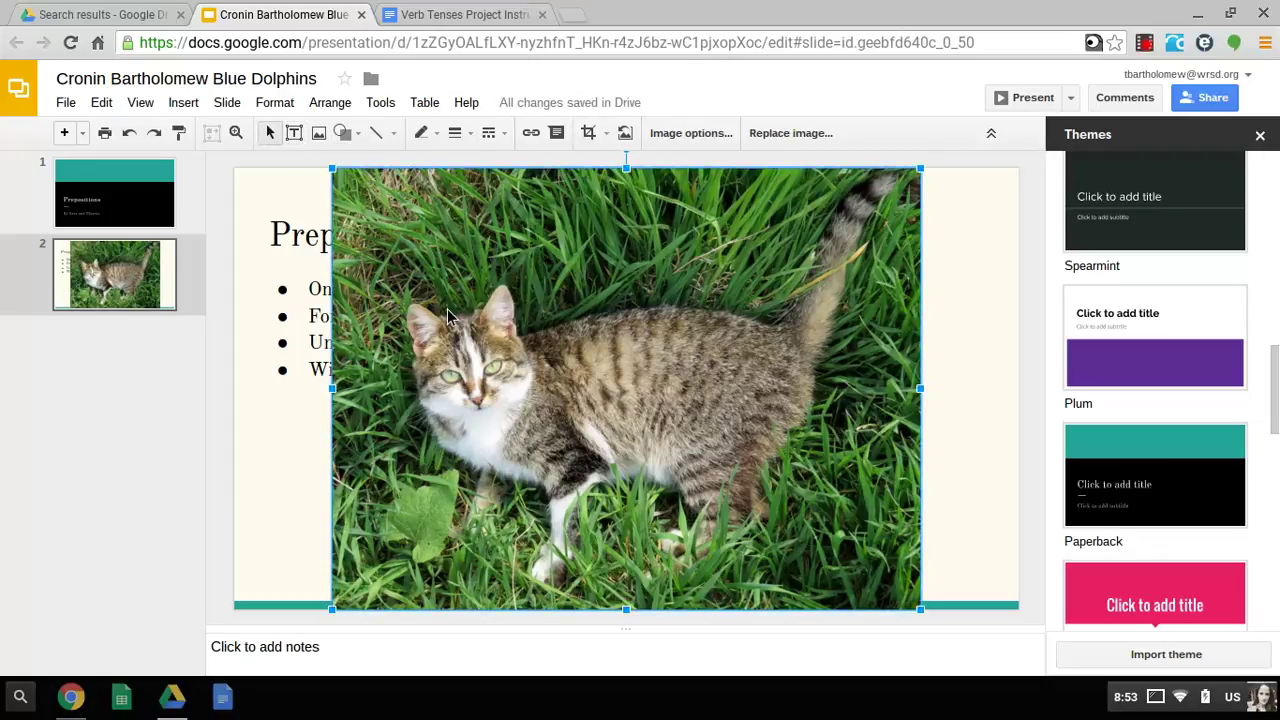
left_click_drag(333, 169, 621, 384)
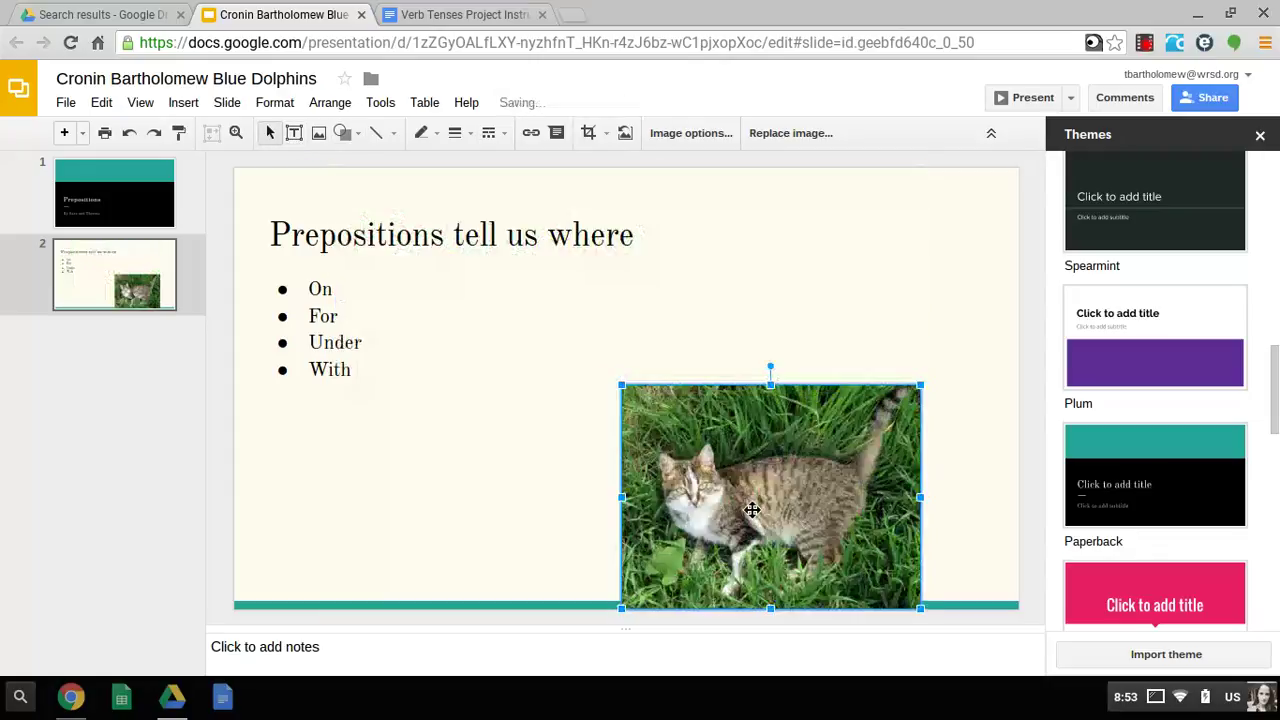
left_click_drag(715, 445, 751, 286)
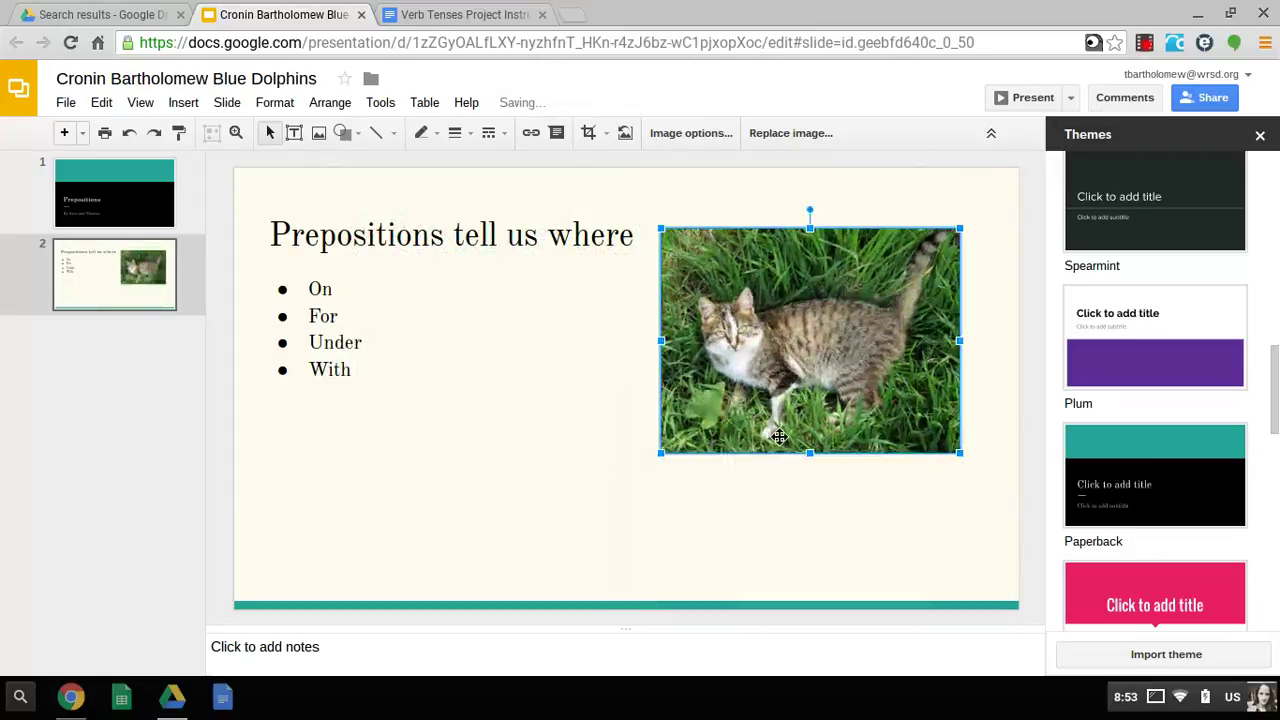
Add a text box beneath the cat picture with the caption 'The cat is on the grass.'.
left_click(293, 133)
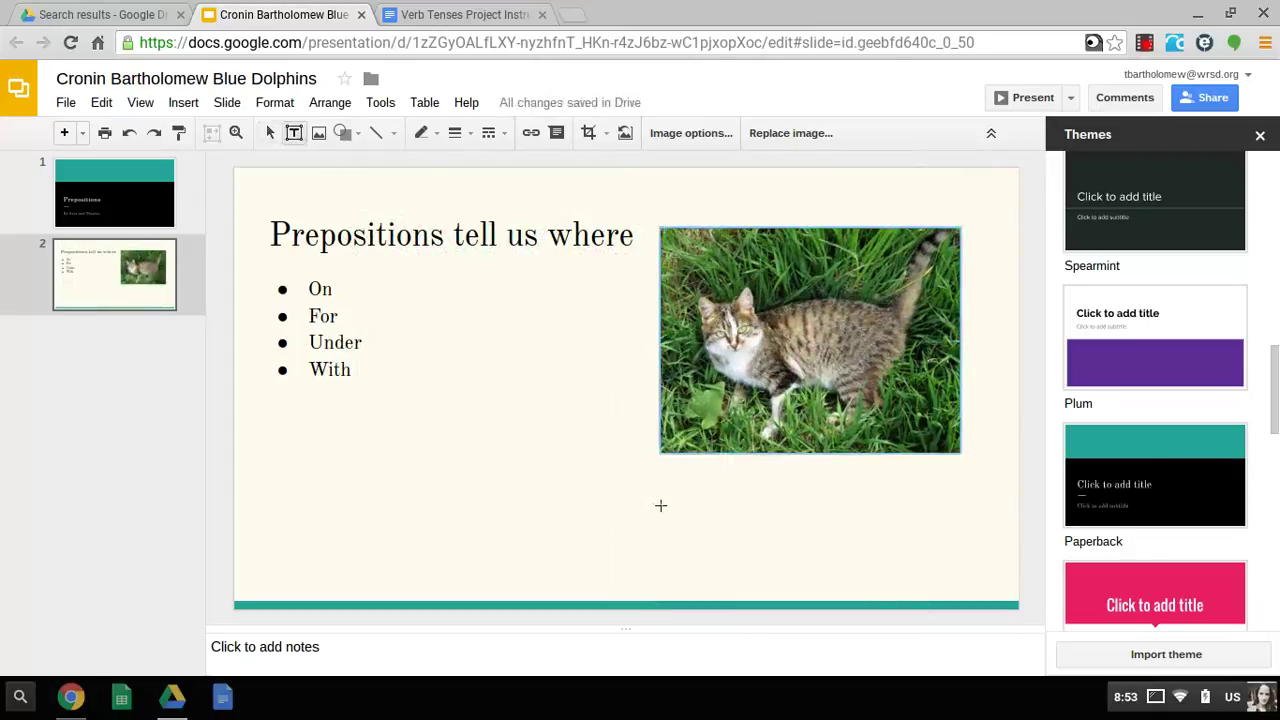
left_click_drag(645, 470, 996, 523)
type("The cat is on the grass.")
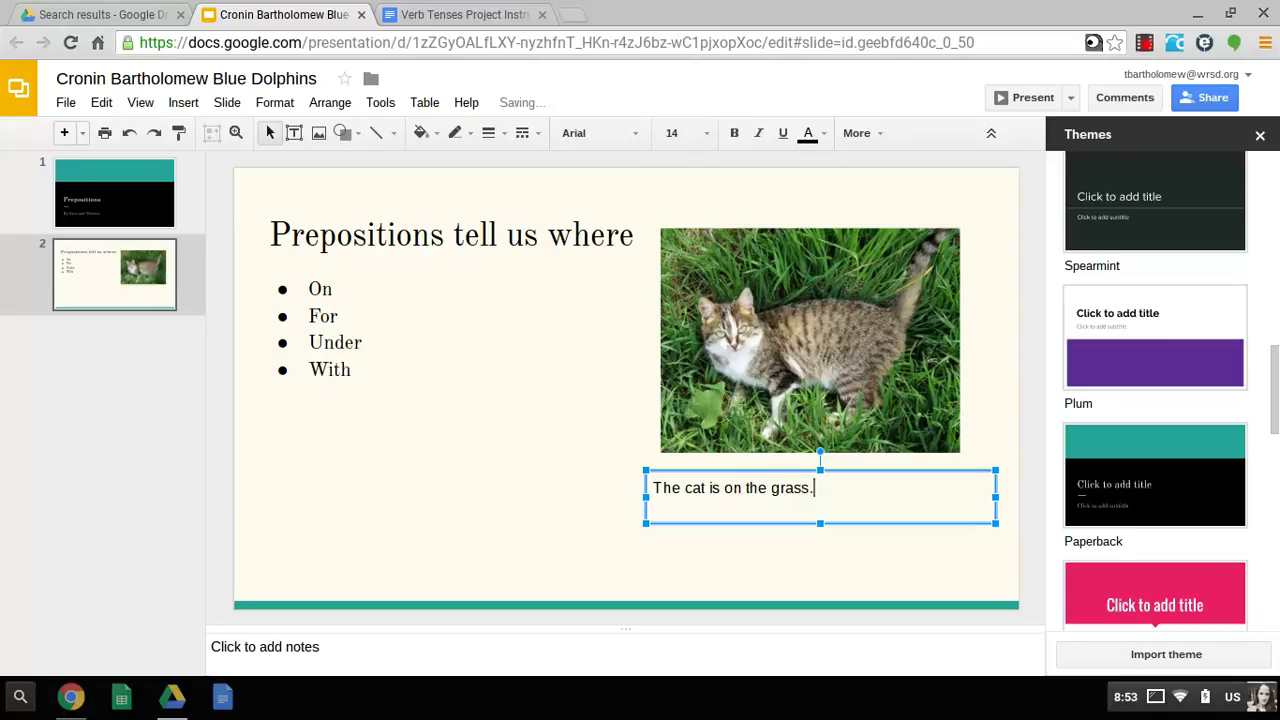
left_click(800, 563)
Make the word 'on' bold in the caption and close the Themes pane.
left_click(726, 490)
double_click(729, 488)
left_click(735, 135)
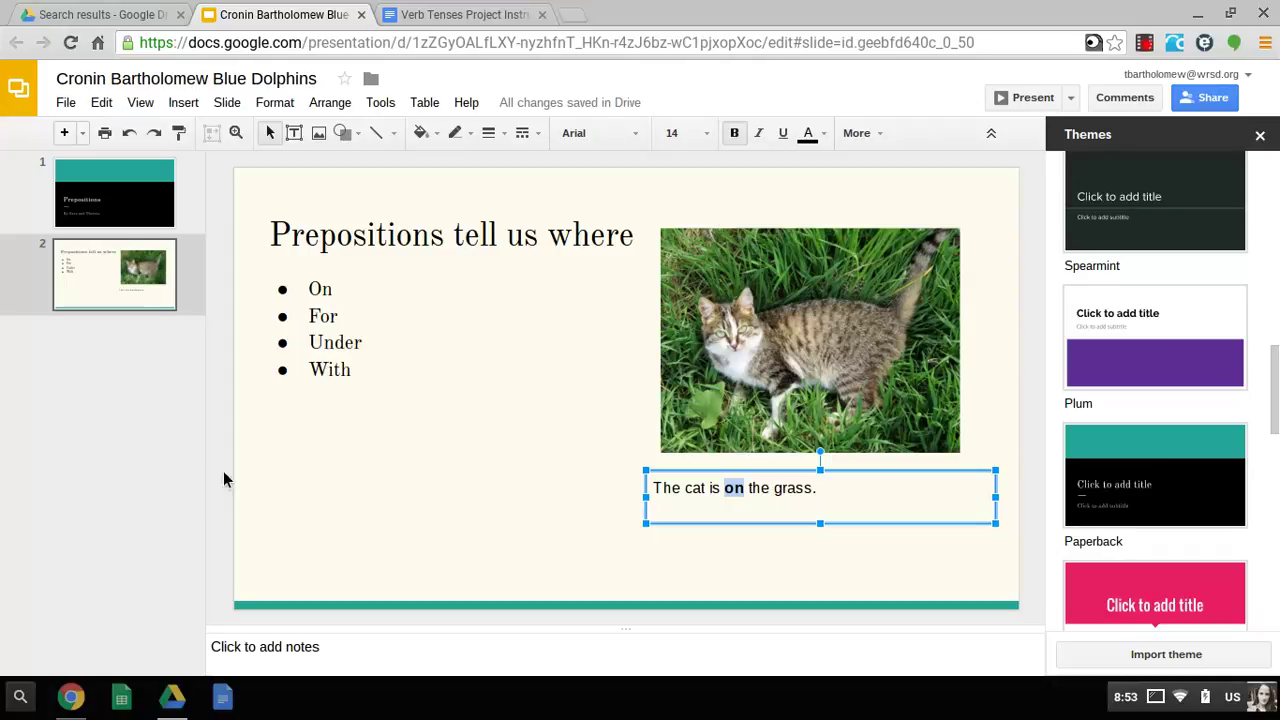
left_click(1261, 135)
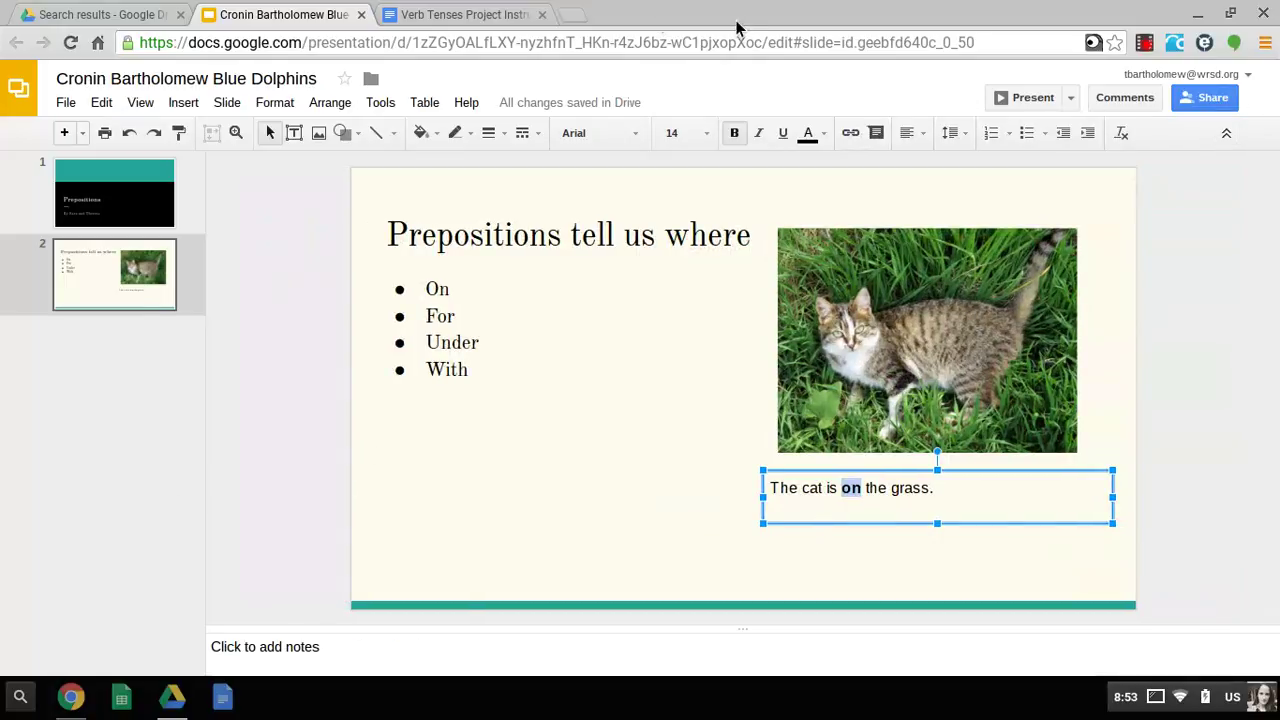
In the Verb Tenses Project Instructions document, add the line 'Example script: from' plus the teacher's name below the dashed line.
left_click(505, 17)
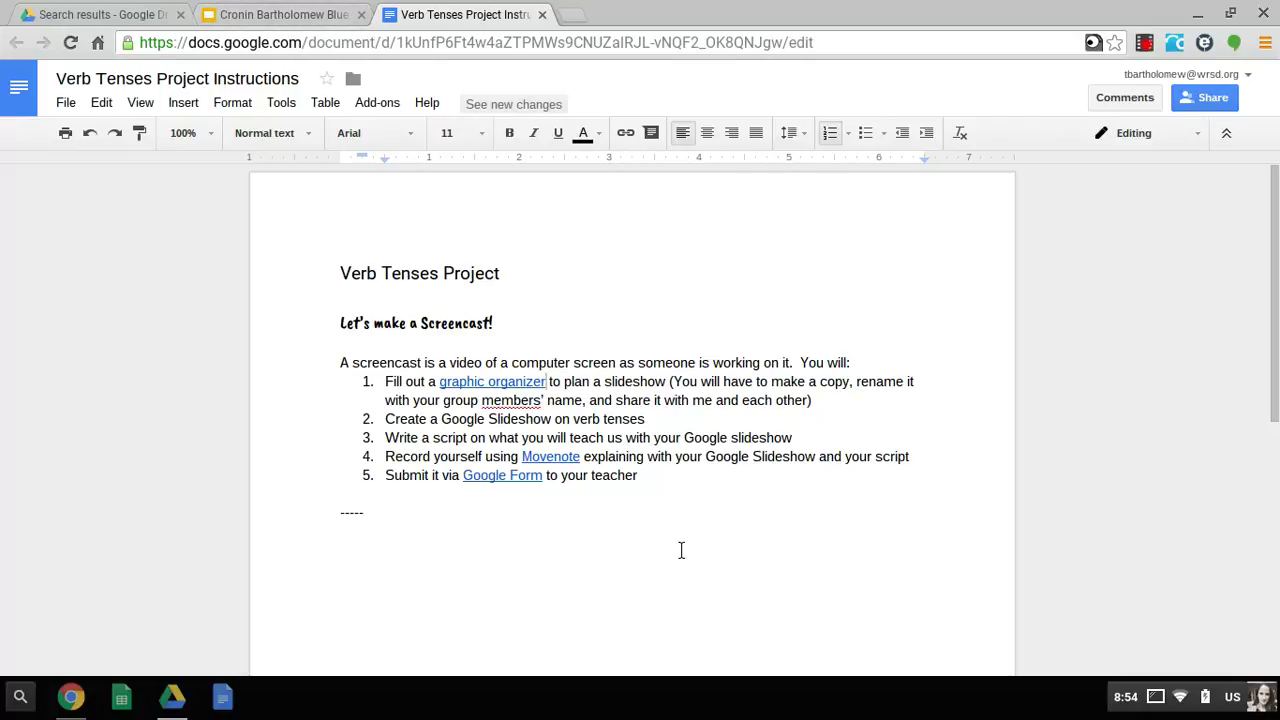
left_click(621, 555)
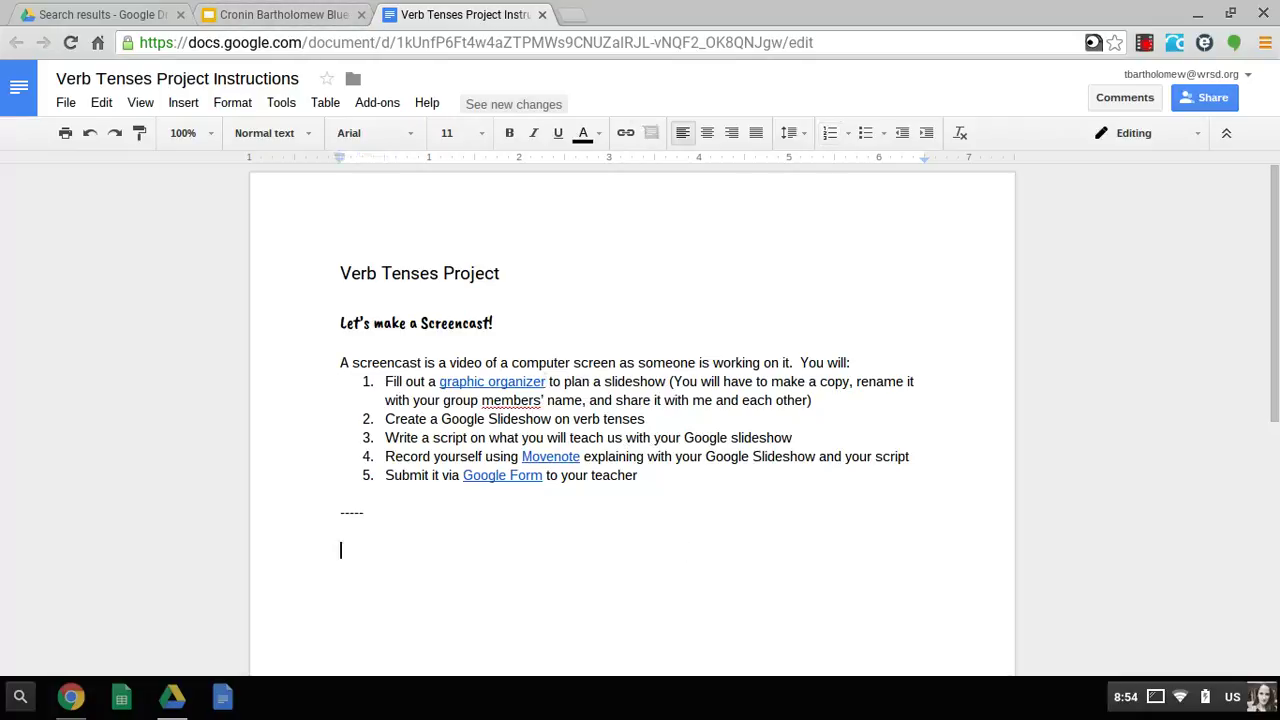
type("Example script:")
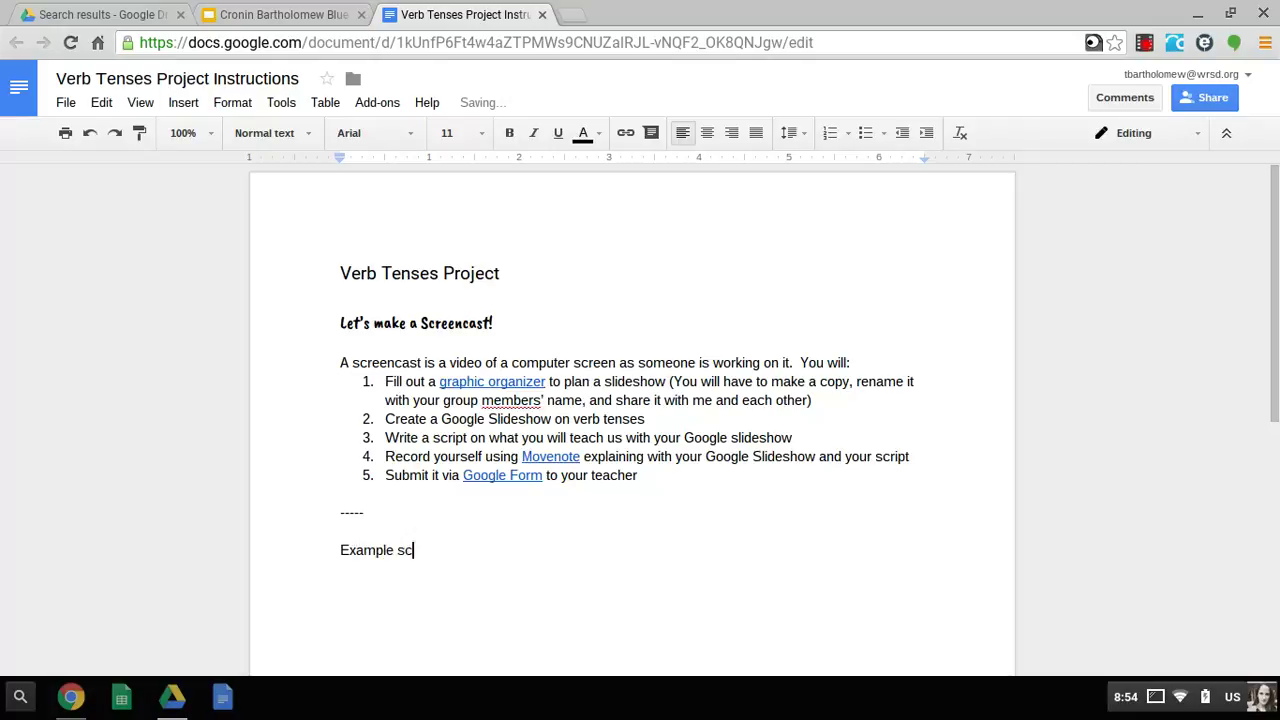
key("Return")
key("BackSpace")
type("from Mrs. Bartholomew")
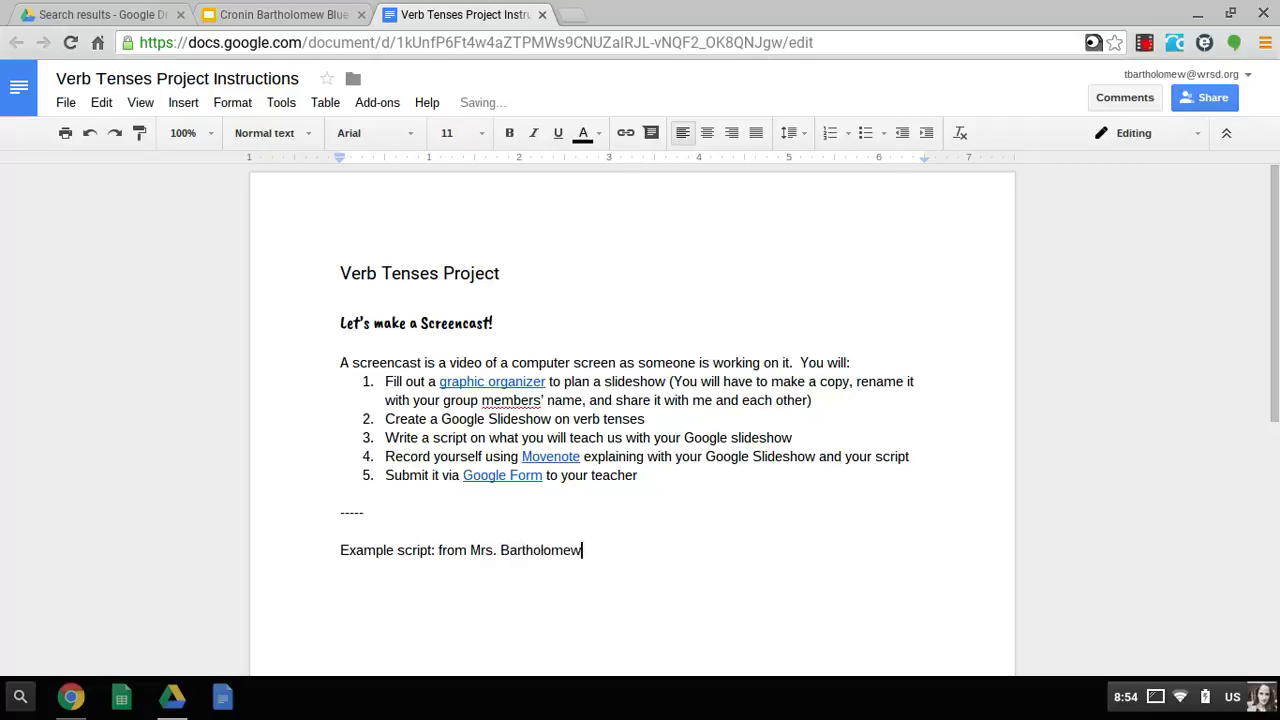
Start the script in a new paragraph with 'Prepositions are an important part of speech. They teach us about location in a sentence.'.
key("Return")
type("Prepositions are ")
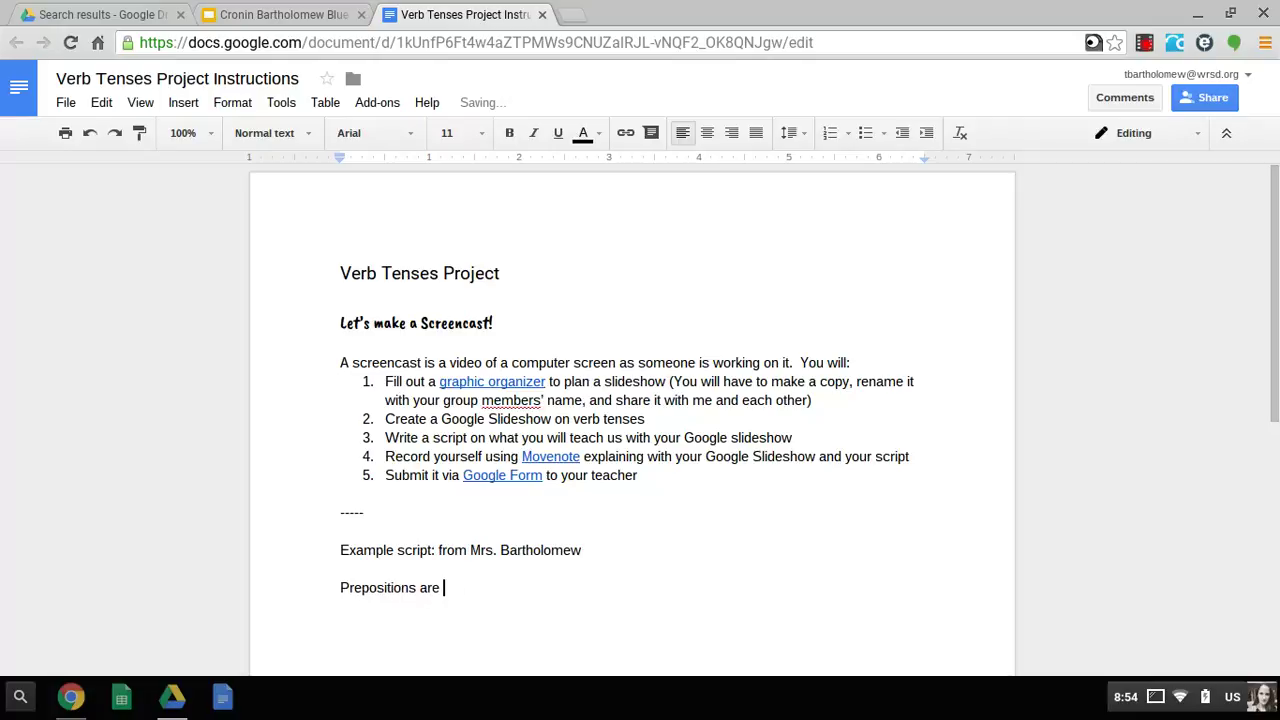
type("an important par")
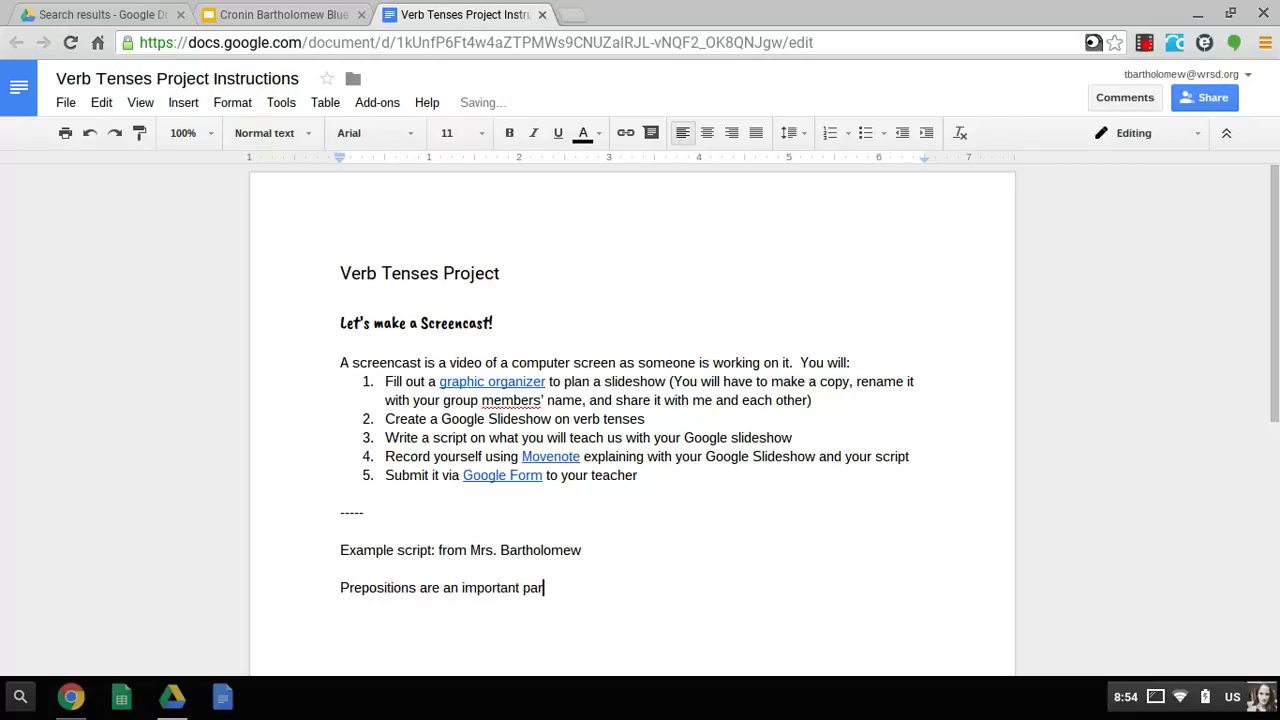
type("t of speech.  The")
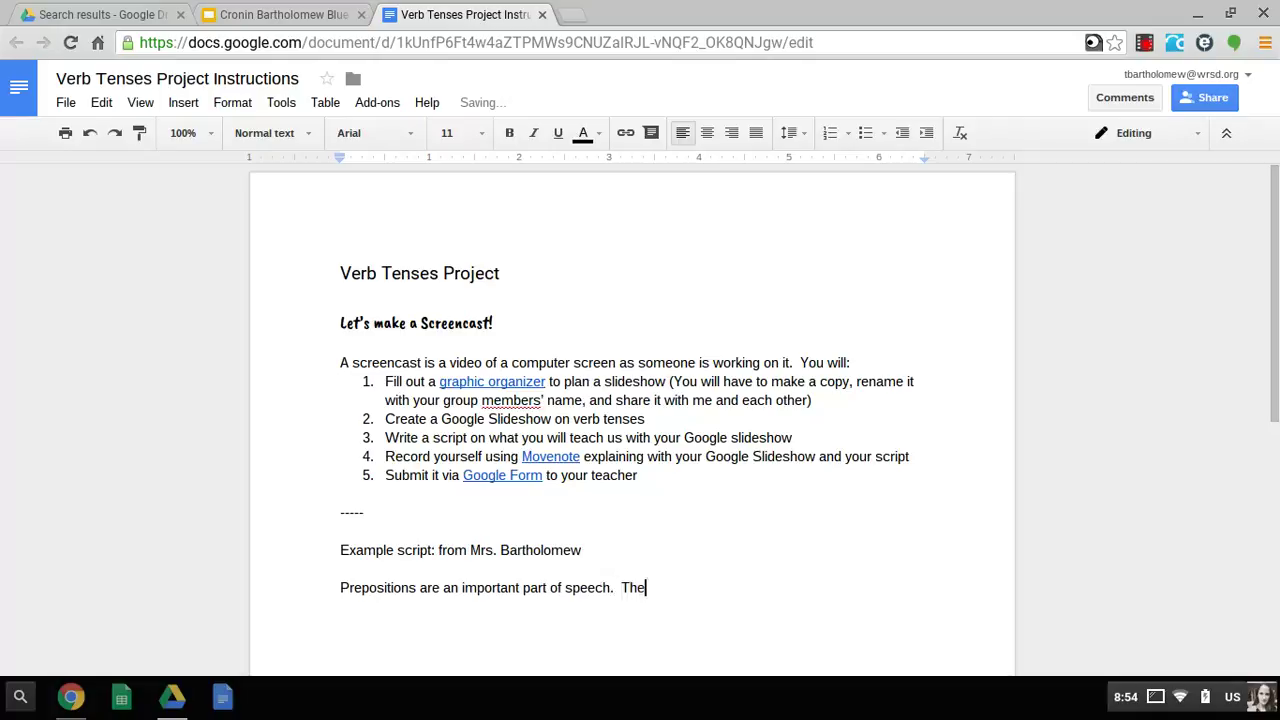
type("y teach us about location i")
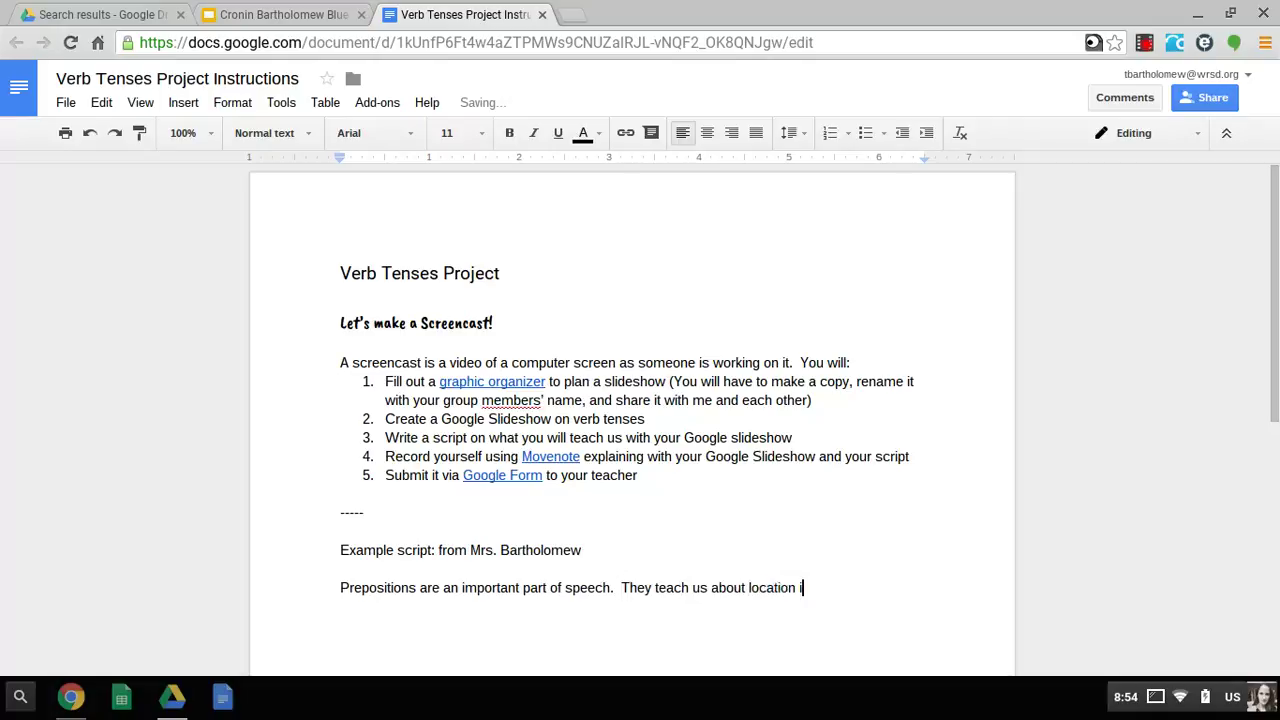
type("n a sentence.  For")
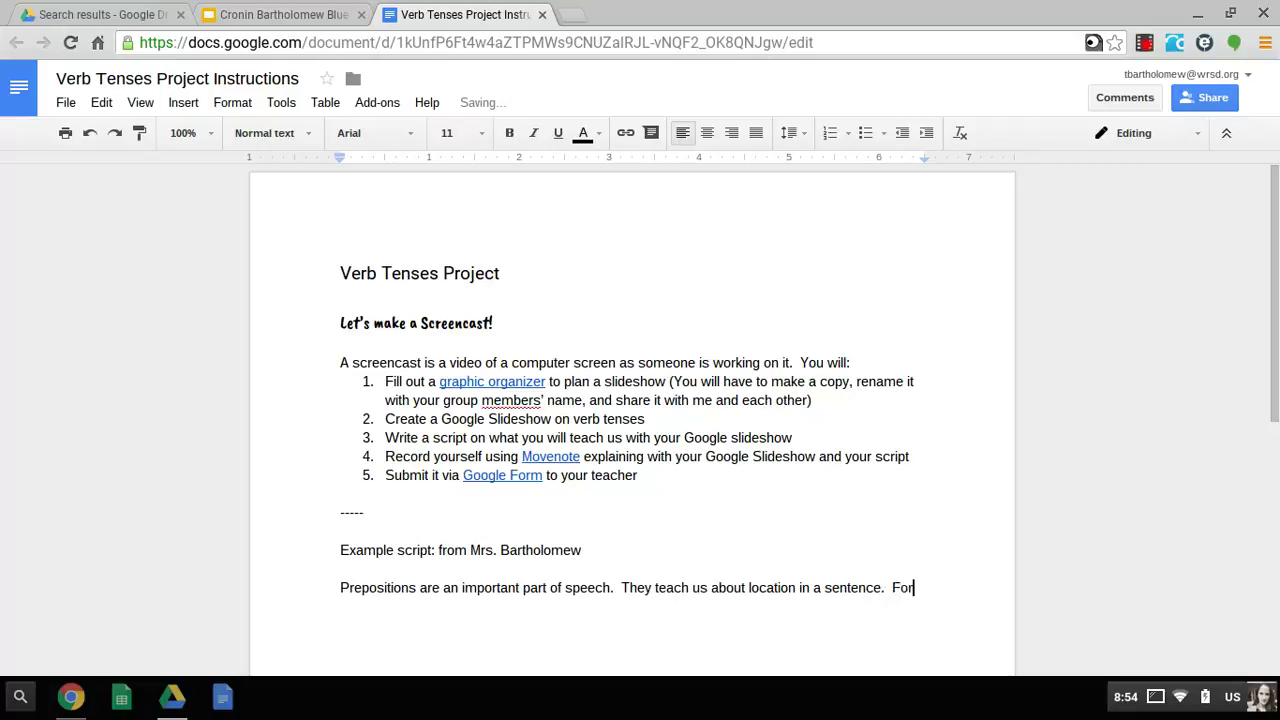
Continue the script with 'For example, in the sentence, “The cat is on the grass” the preposition is “on”.'.
type(" example, in the sentence,")
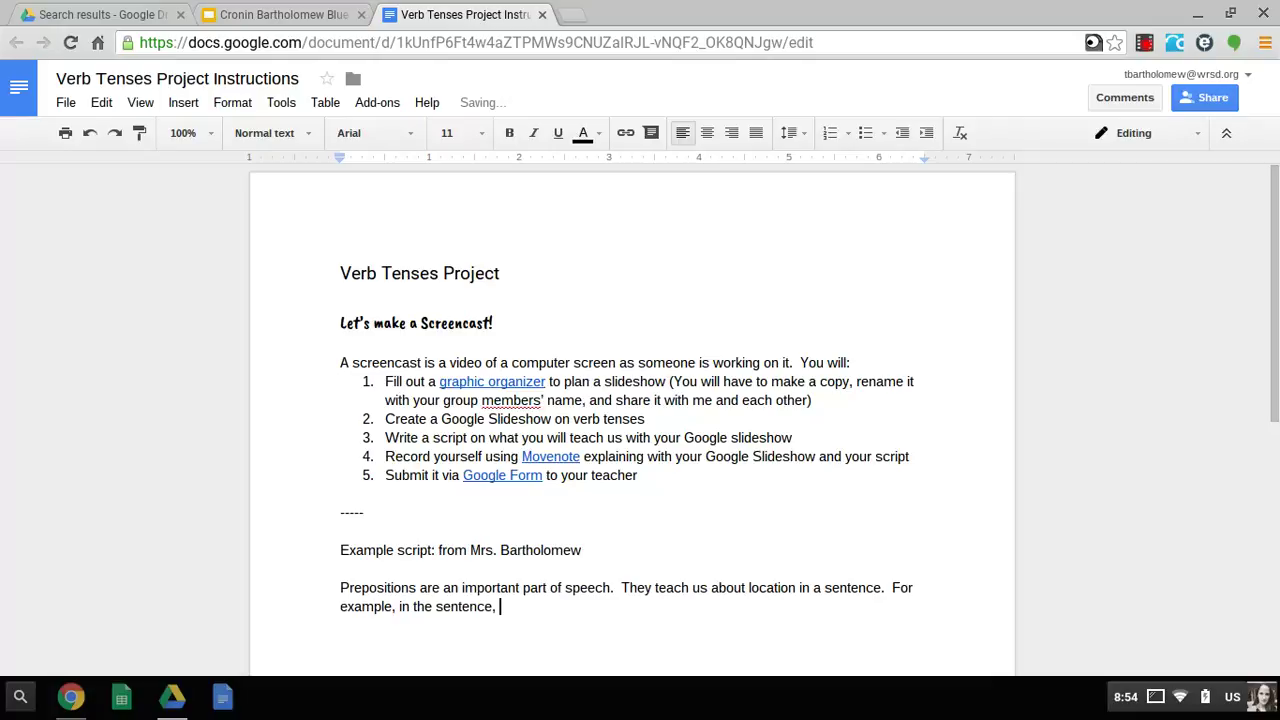
type(" “The cat is on the grass")
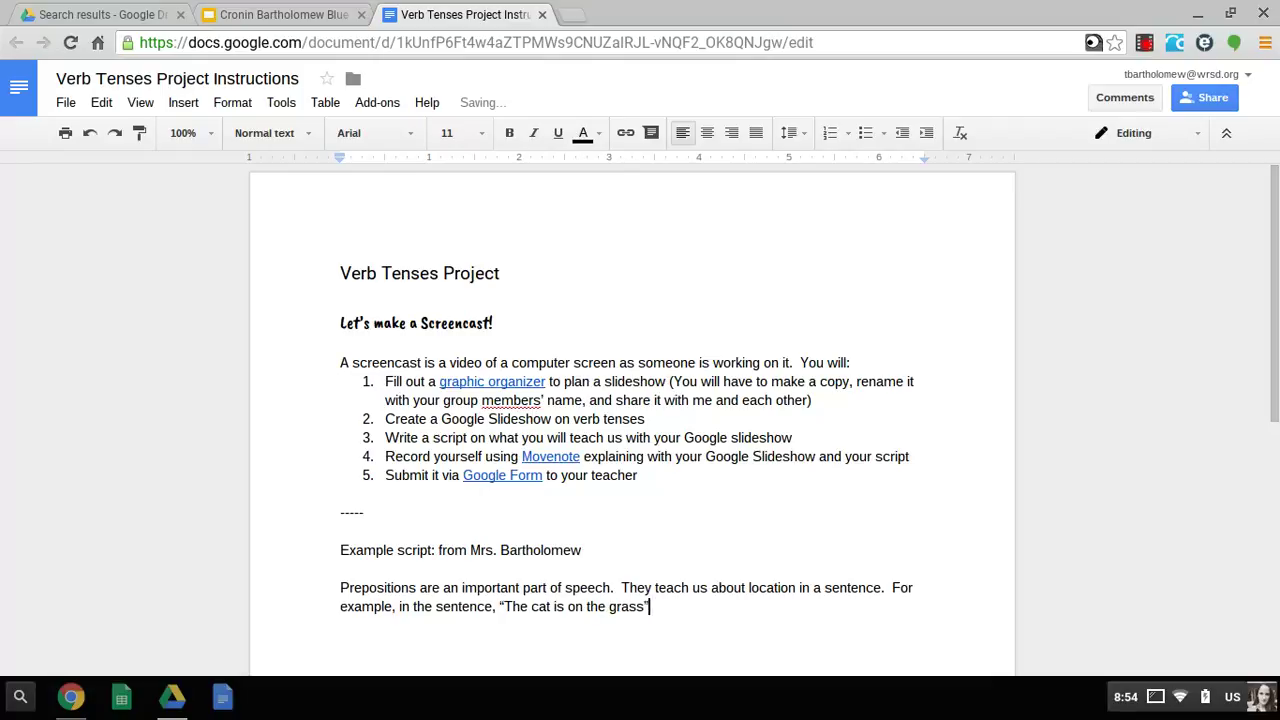
type("” the preposition ")
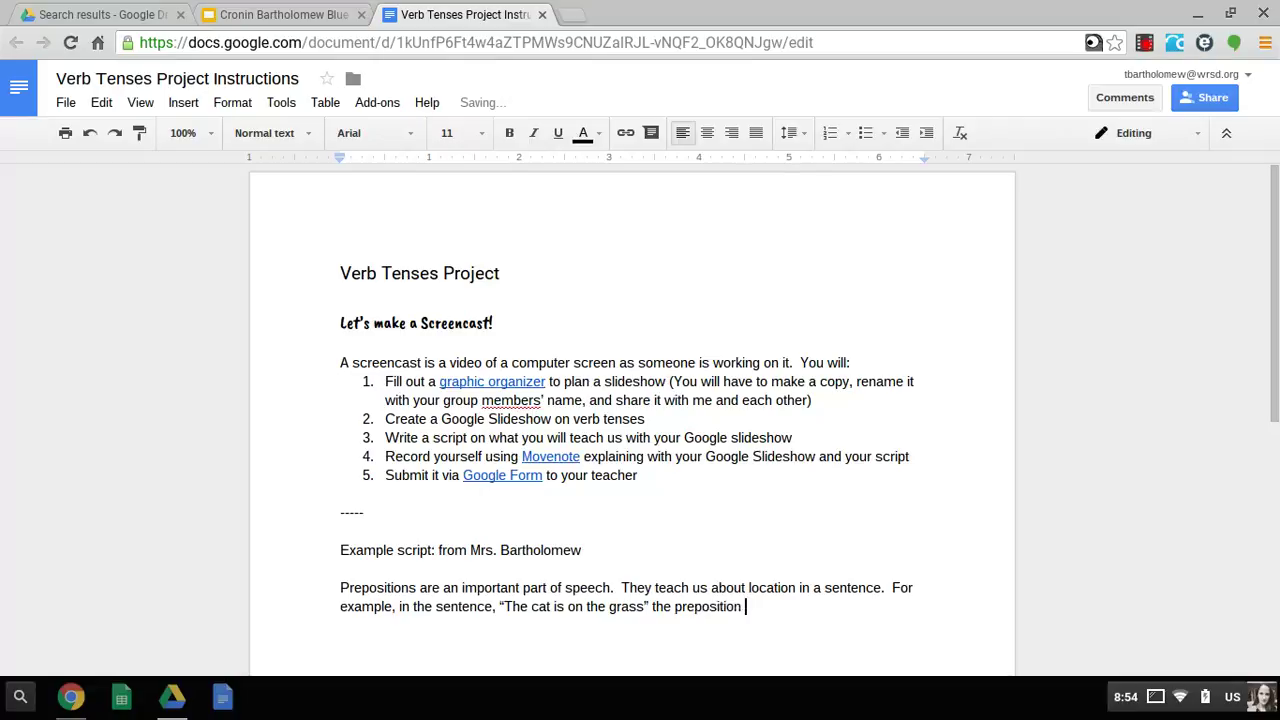
type("is “on”.  If I change the prepos")
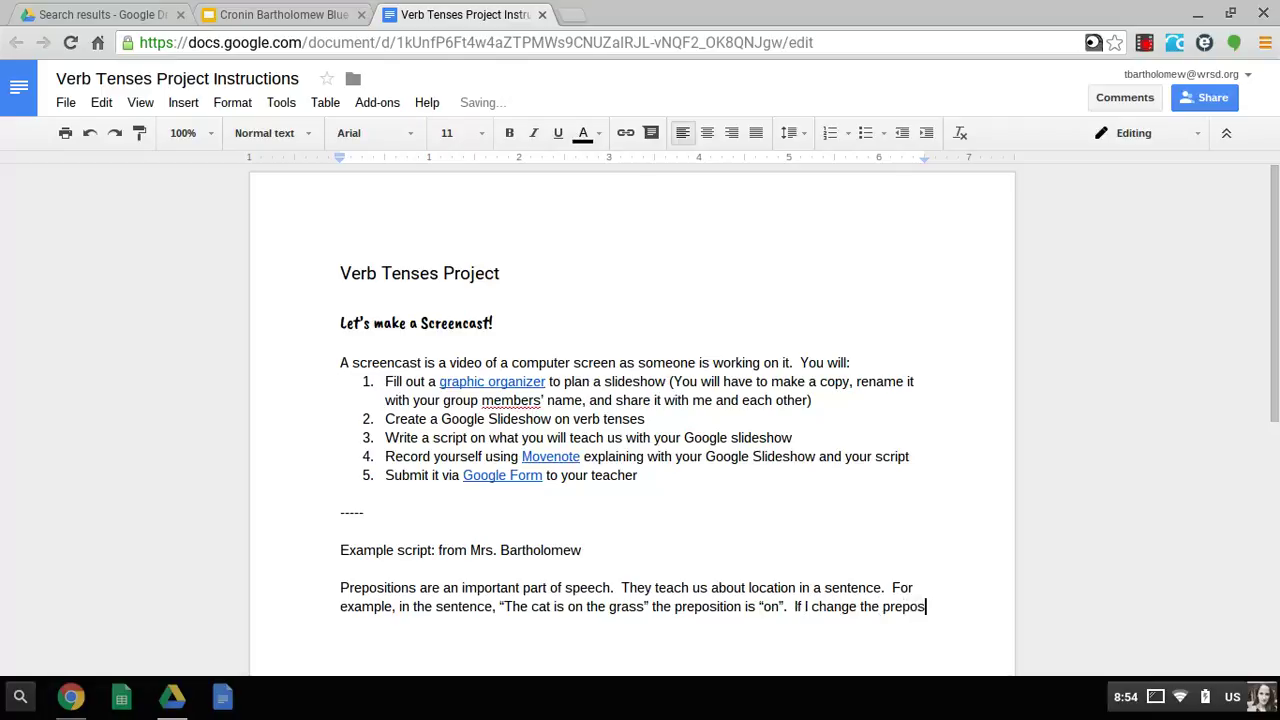
Finish the script paragraph with the sentence 'If I change the preposition, it changes where the cat is.'.
type("ition, it change")
key("BackSpace")
key("BackSpace")
key("BackSpace")
key("BackSpace")
type("anges where the cat is.")
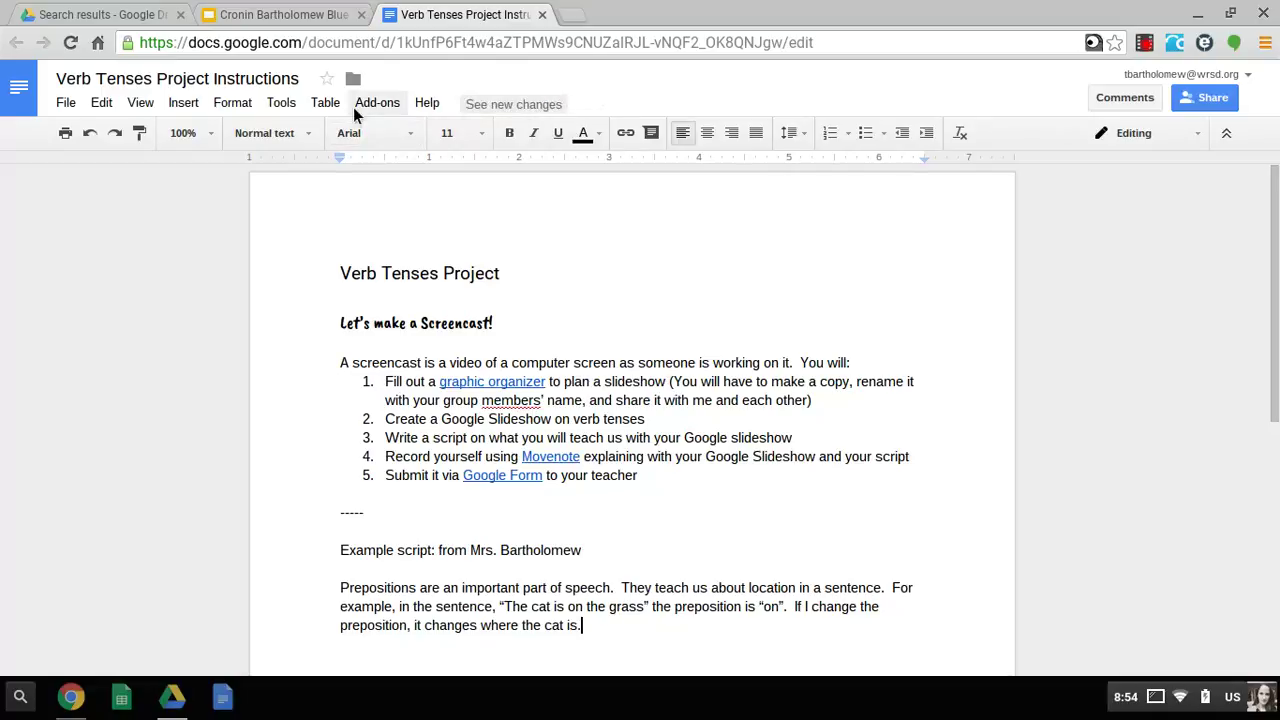
Return to the Cronin Bartholomew Blue Dolphins slideshow and review the title slide and the second slide.
left_click(283, 15)
left_click(126, 200)
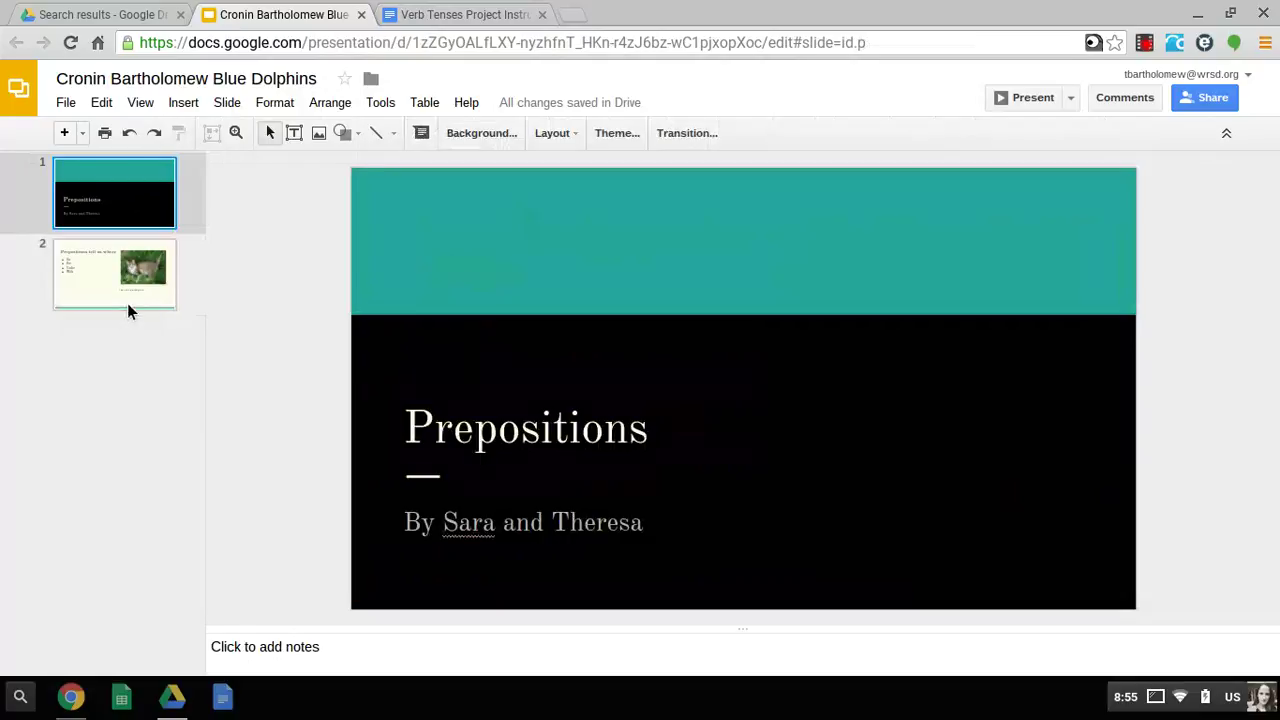
left_click(127, 301)
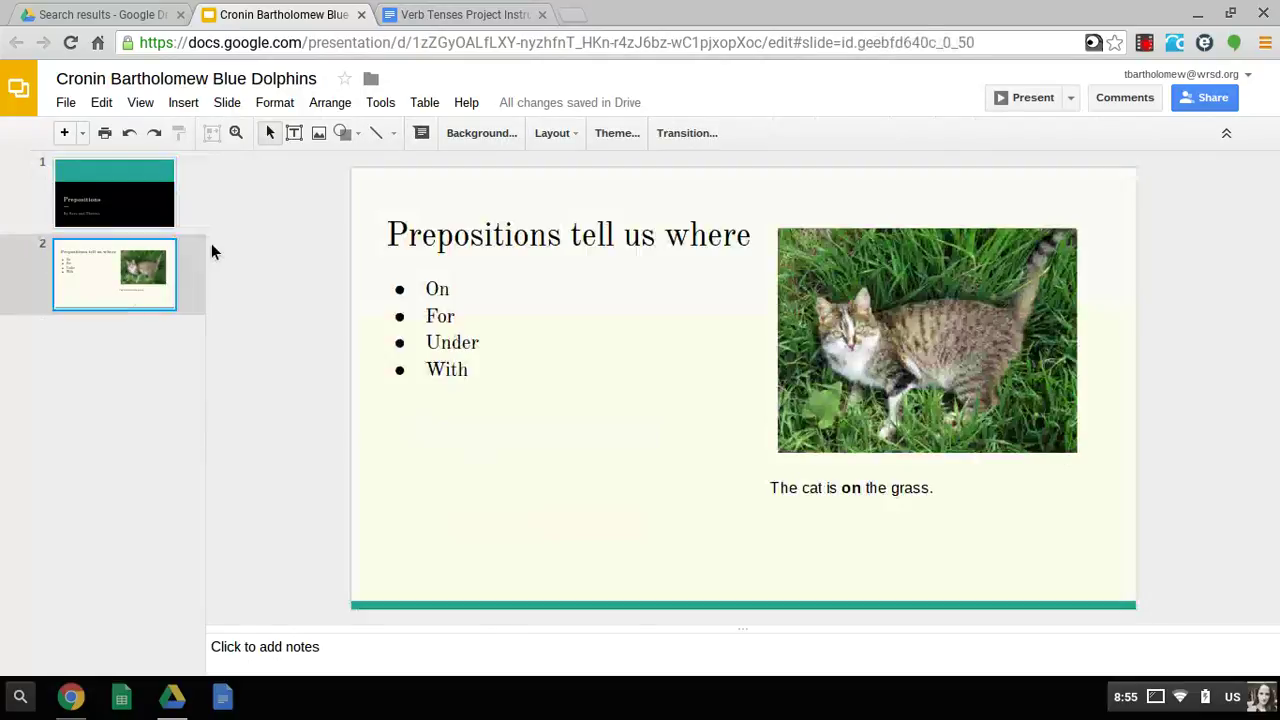
Open Movenote from the link in the project instructions document and sign in with Google.
left_click(463, 14)
left_click(585, 625)
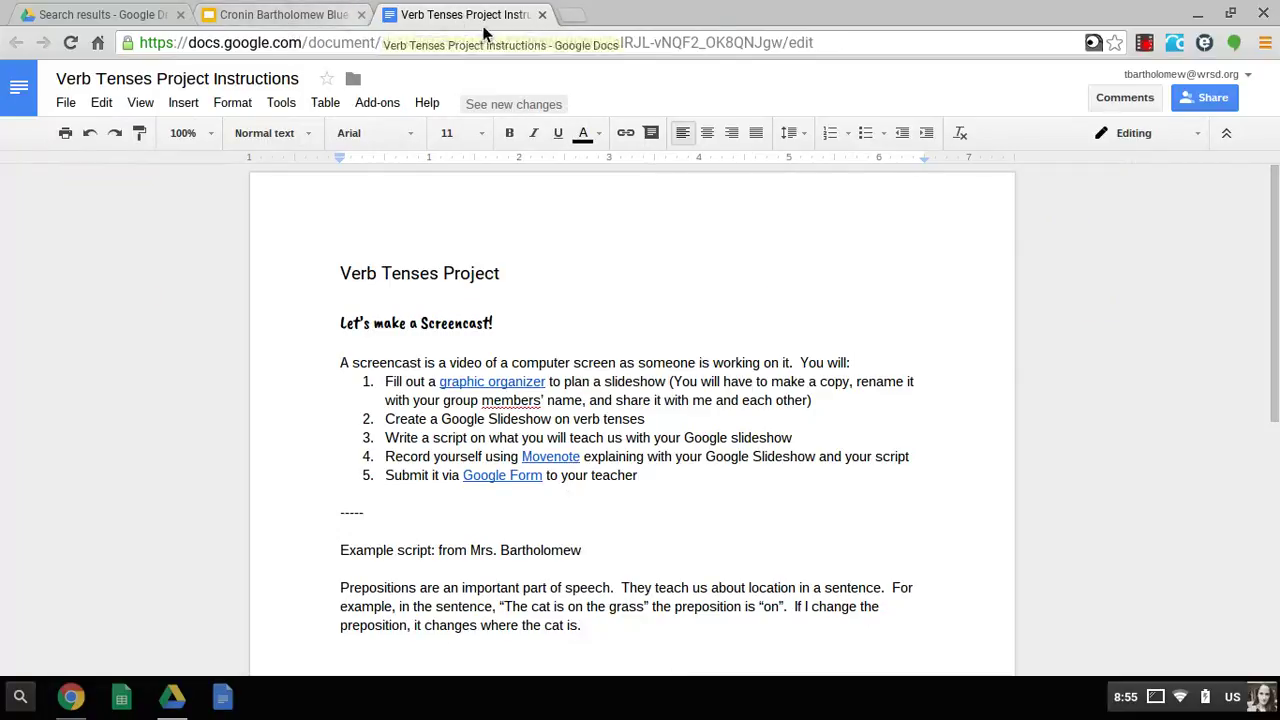
left_click(565, 459)
left_click(573, 490)
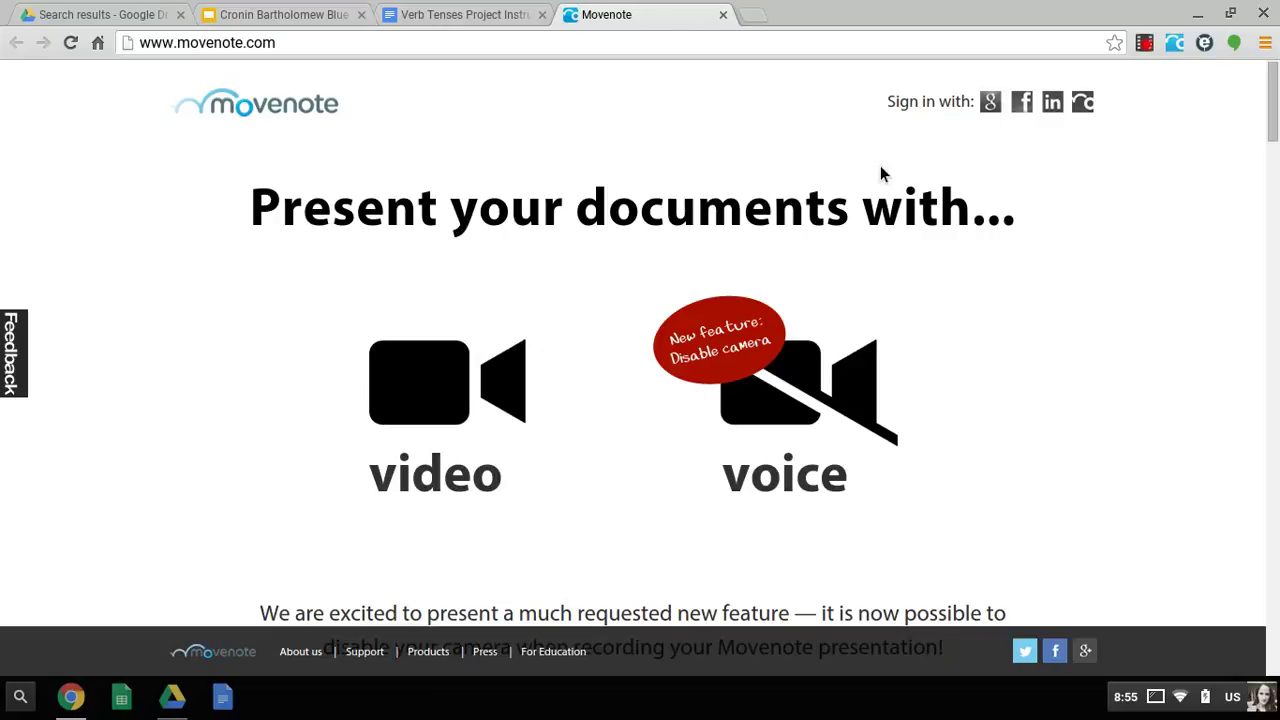
left_click(992, 104)
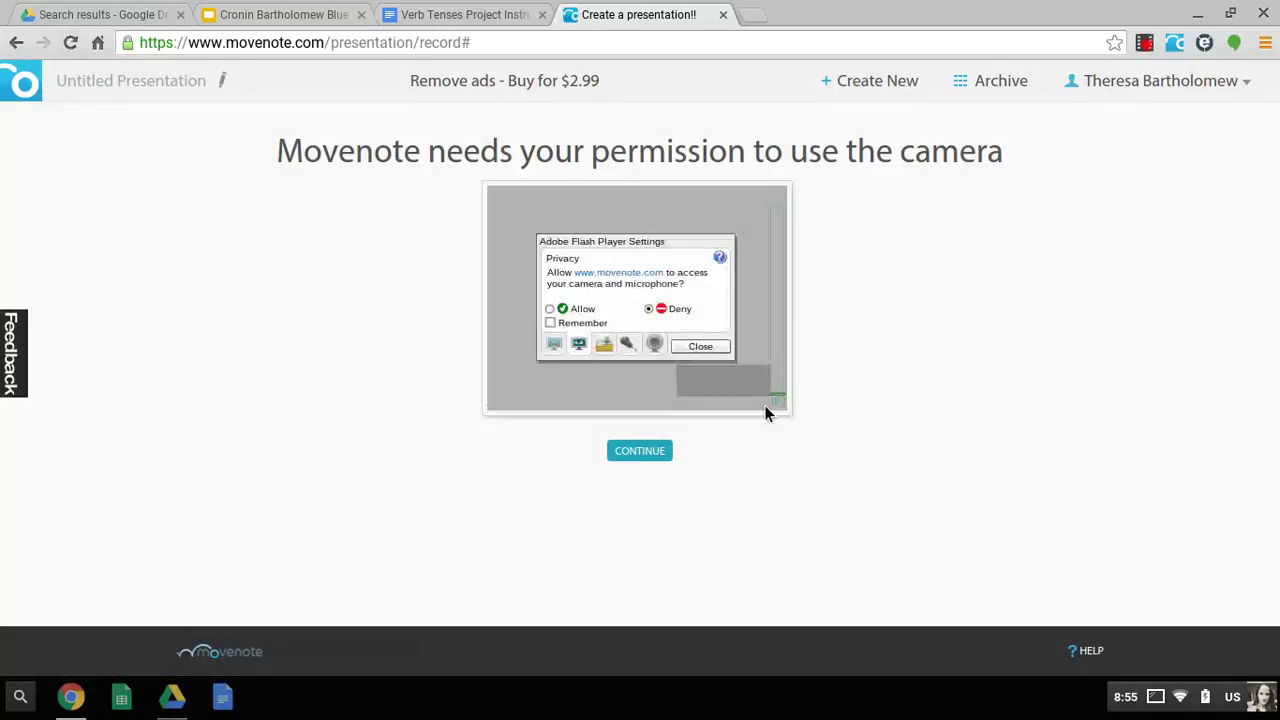
Allow Movenote to use the camera and microphone in both Flash Player and Chrome, and close the Flash settings.
left_click(564, 310)
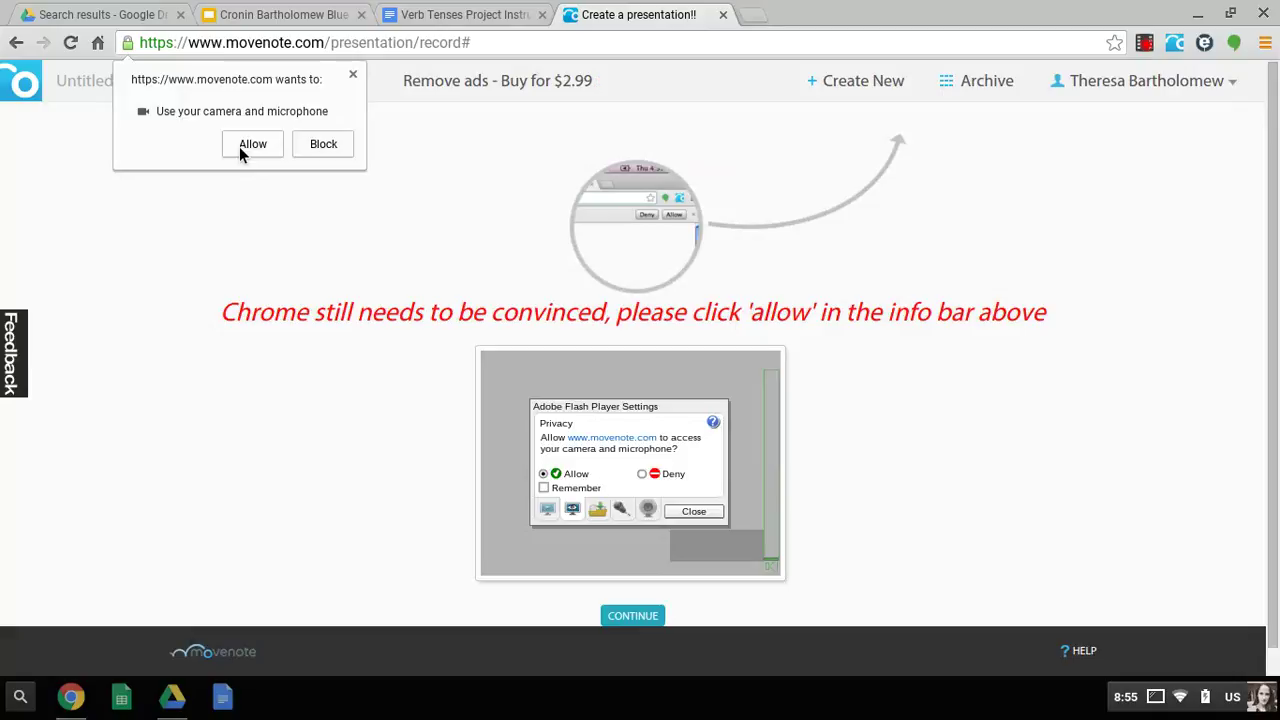
left_click(245, 148)
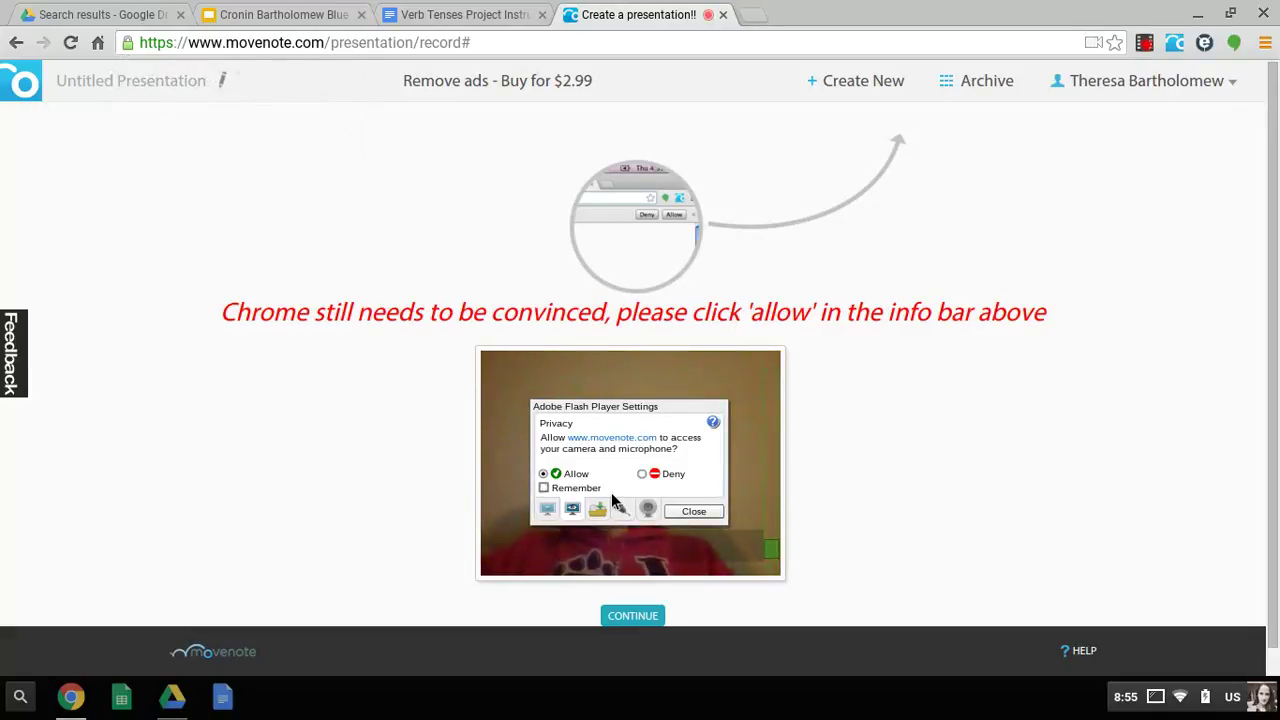
left_click(692, 512)
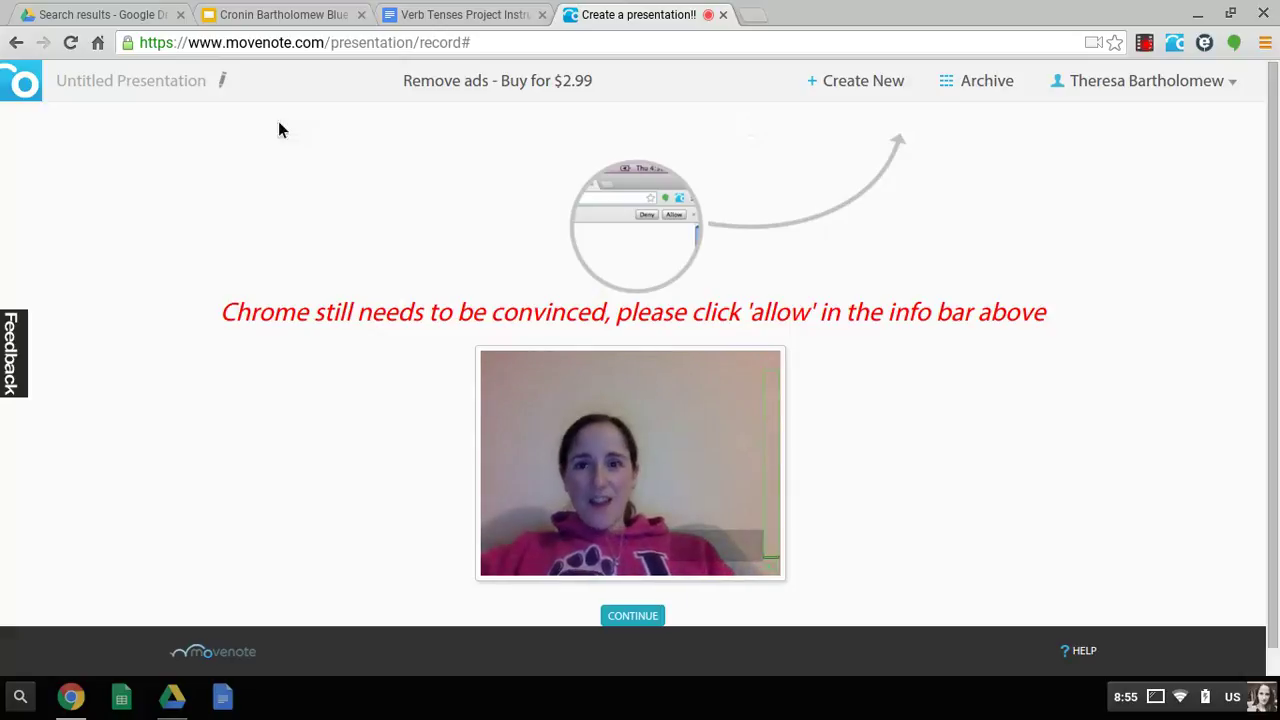
Name the untitled presentation "Prepositions".
left_click(192, 80)
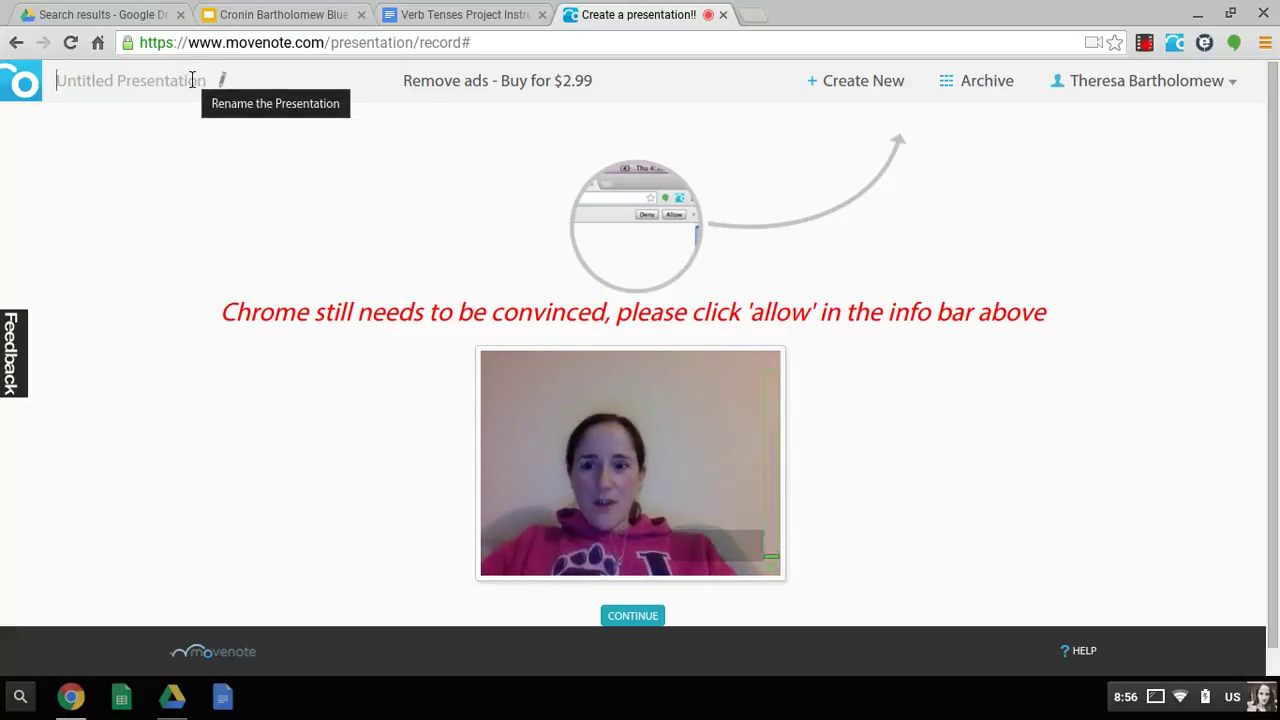
type("Prepois")
key("BackSpace")
key("BackSpace")
type("sitions")
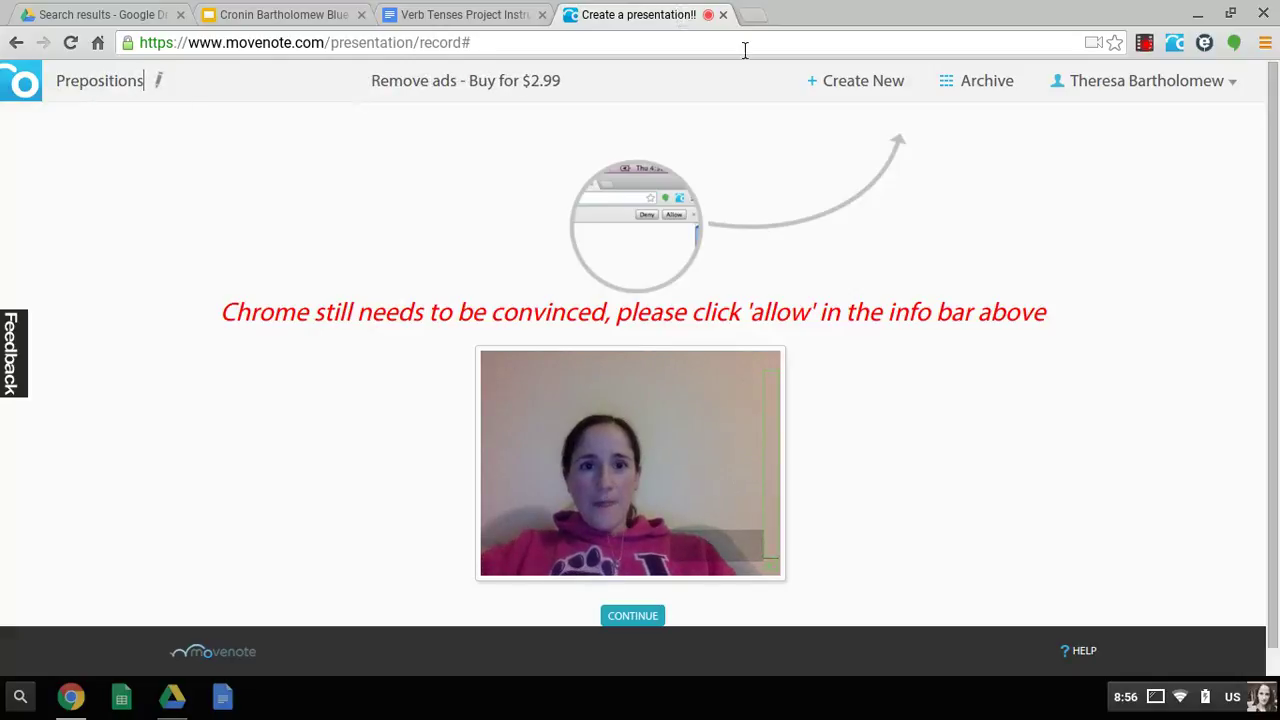
Create a new Movenote presentation and allow the site to access the camera and microphone in the Flash Player settings.
left_click(834, 84)
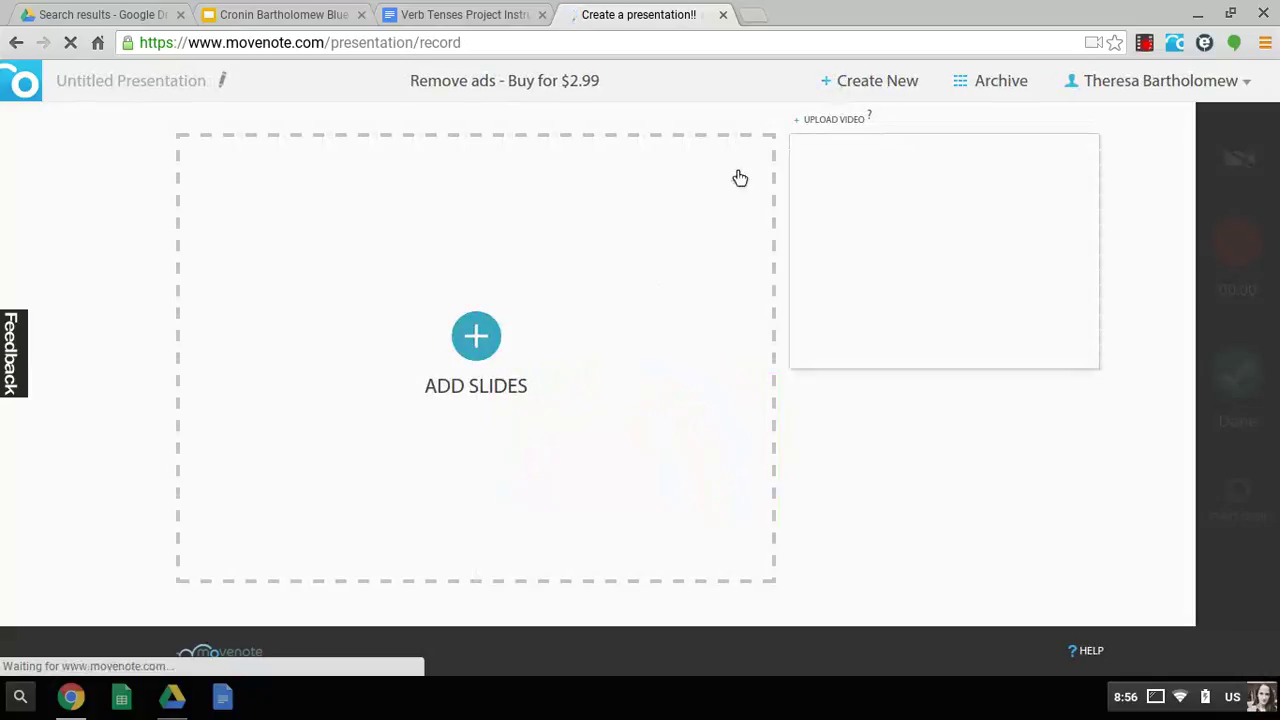
left_click(475, 350)
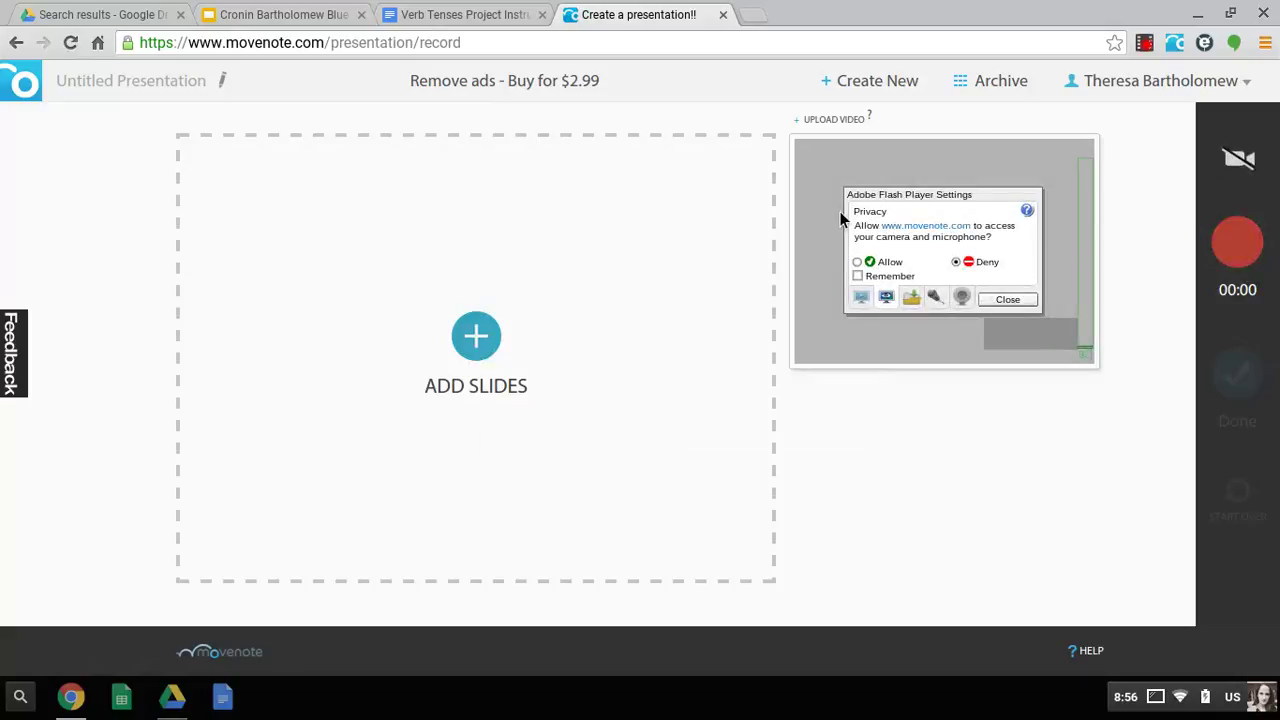
left_click(884, 262)
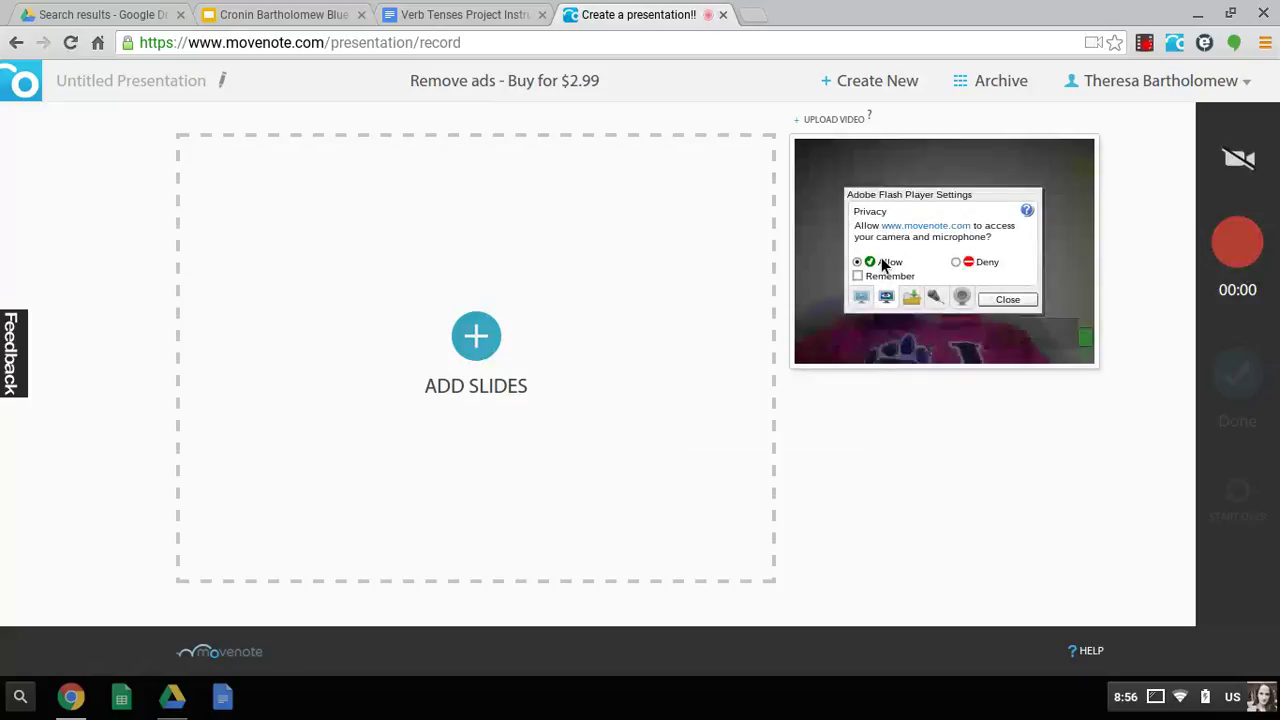
left_click(1022, 301)
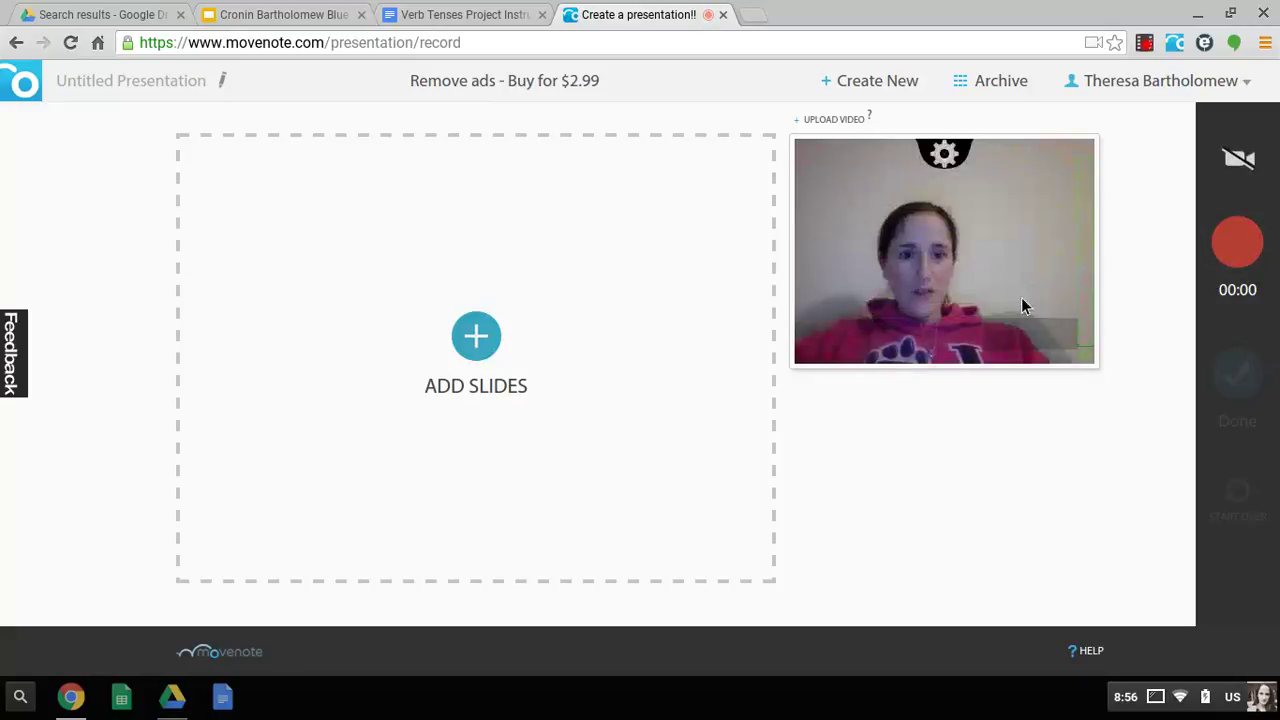
Add the Blue Dolphins slideshow from Google Drive as the slides of the new presentation.
left_click(473, 343)
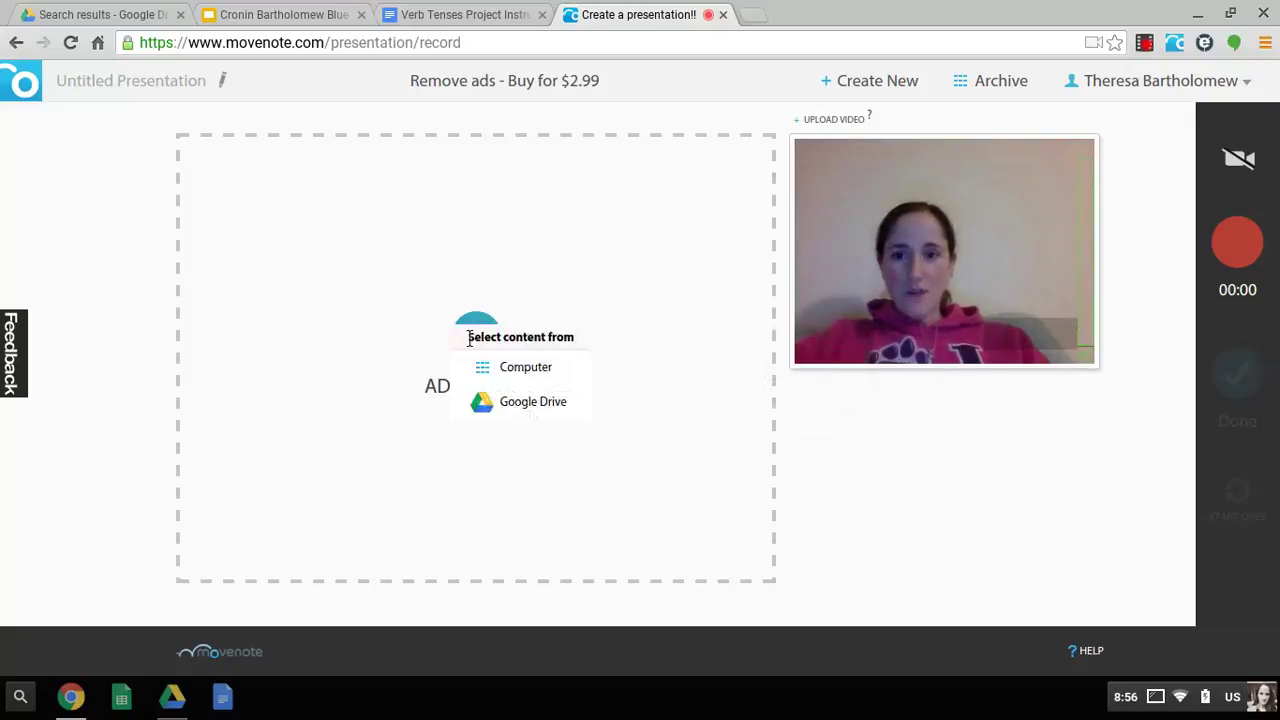
left_click(494, 401)
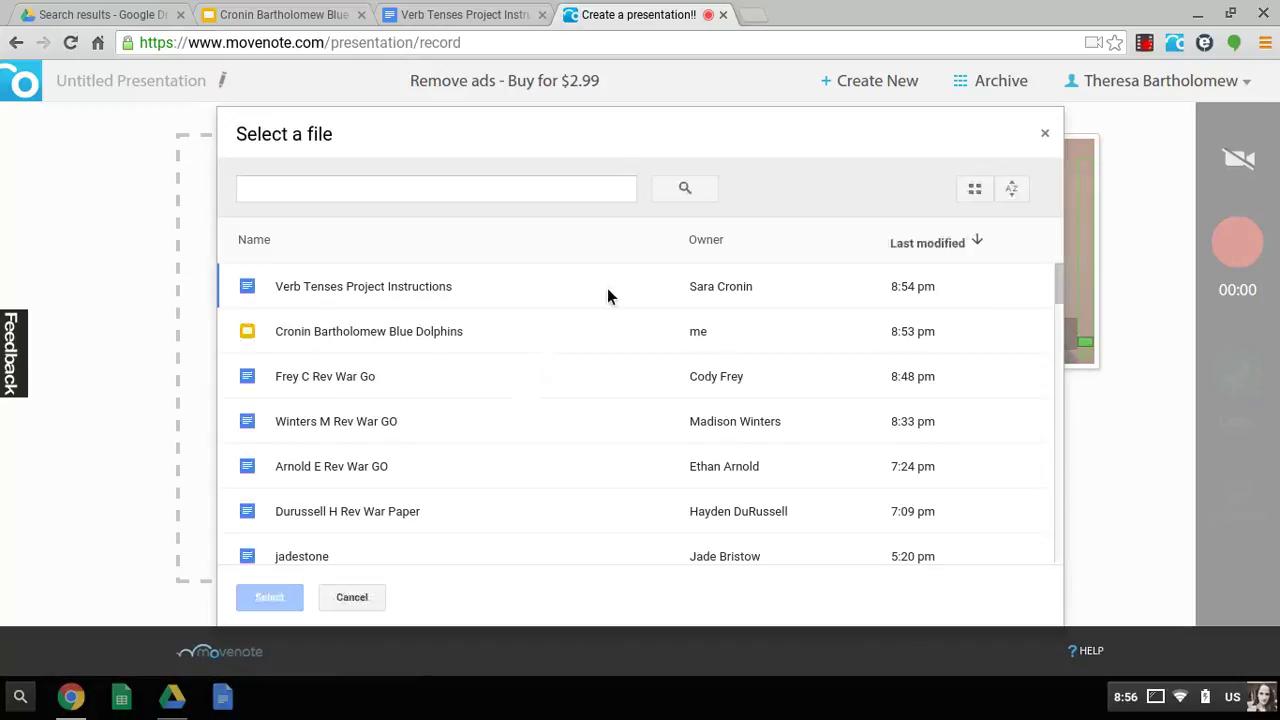
left_click(424, 345)
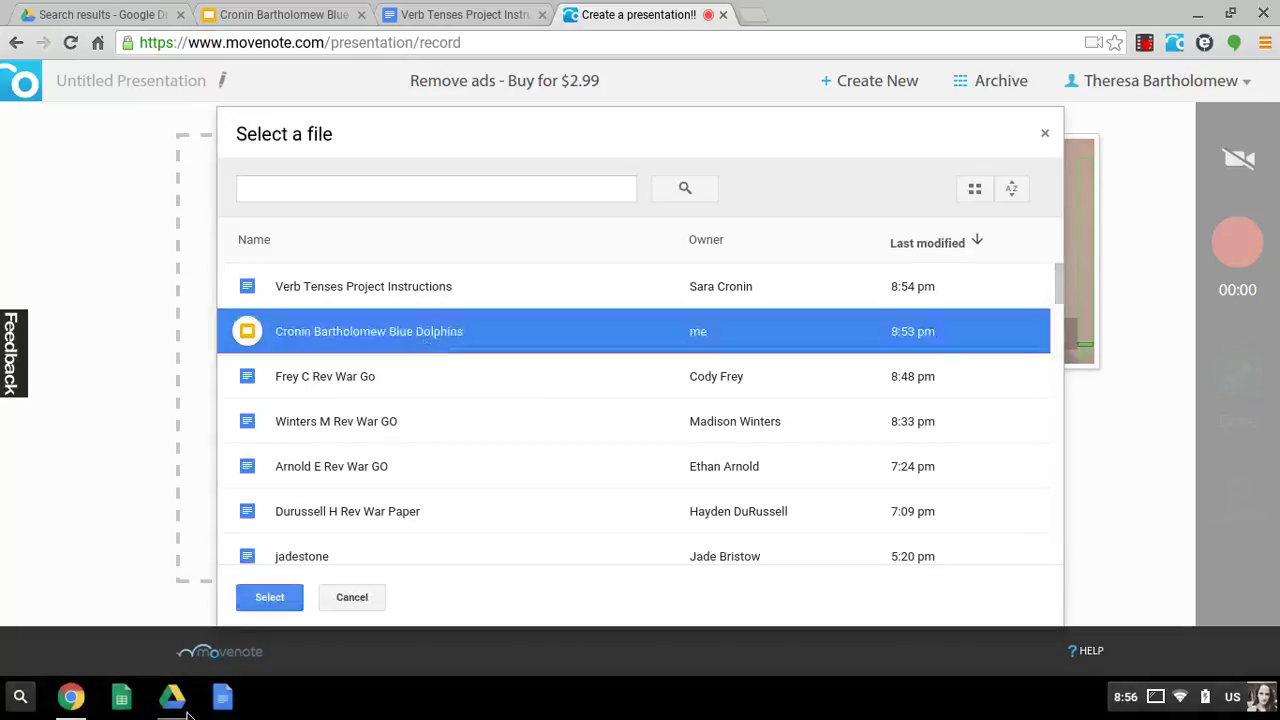
left_click(262, 603)
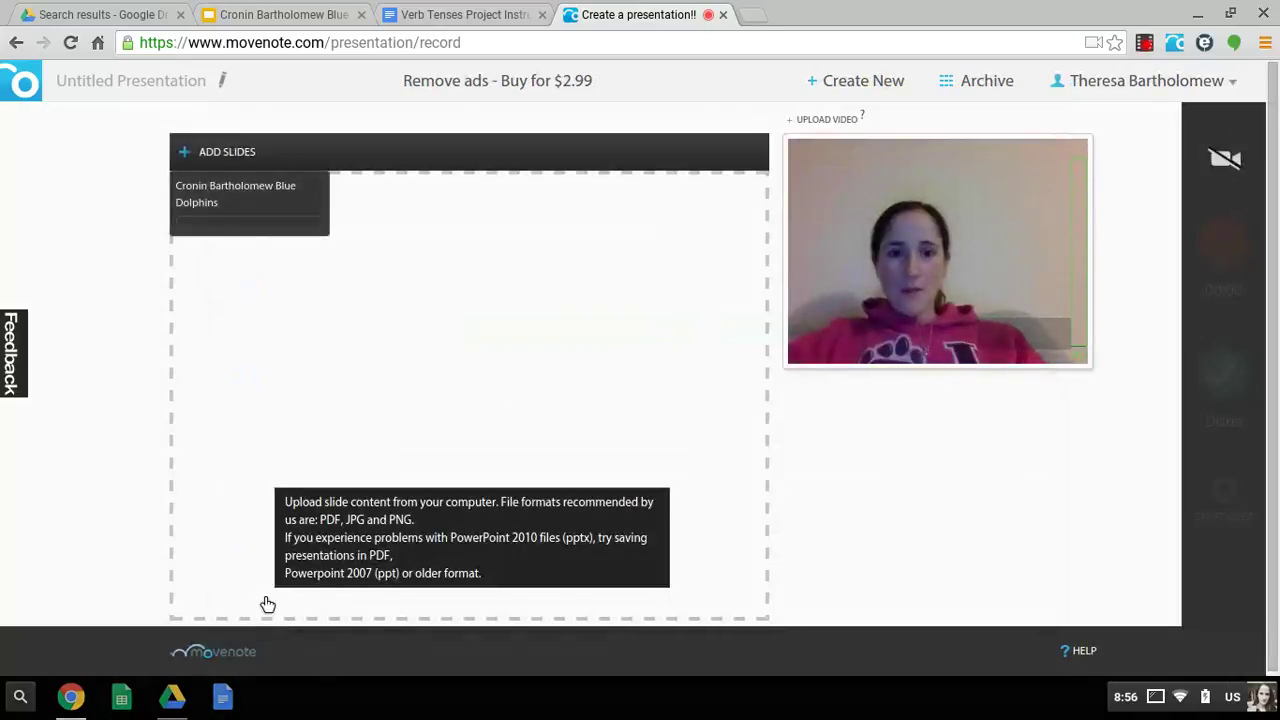